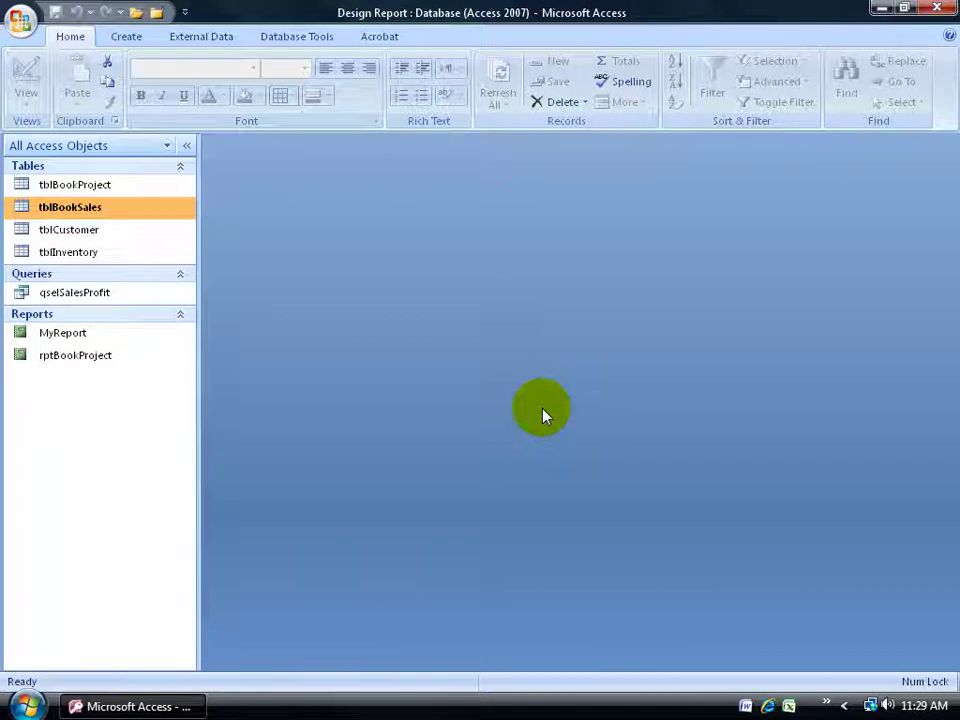
# Open the tblBookSales table to review its fields and records, and close it again
pyautogui.click(98, 216)
pyautogui.doubleClick(98, 210)
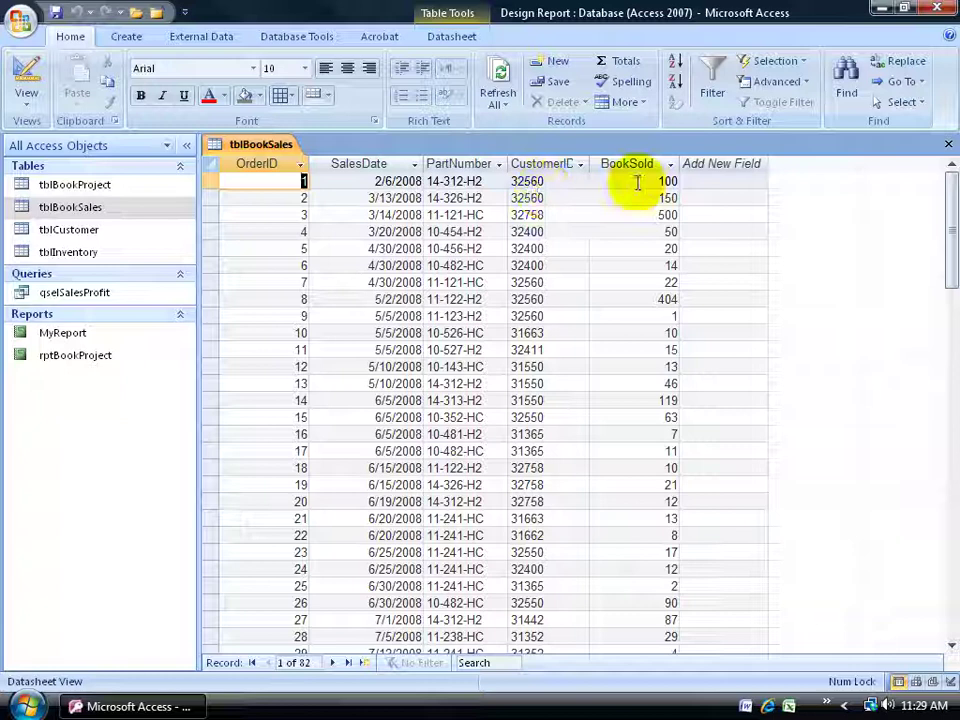
pyautogui.click(948, 144)
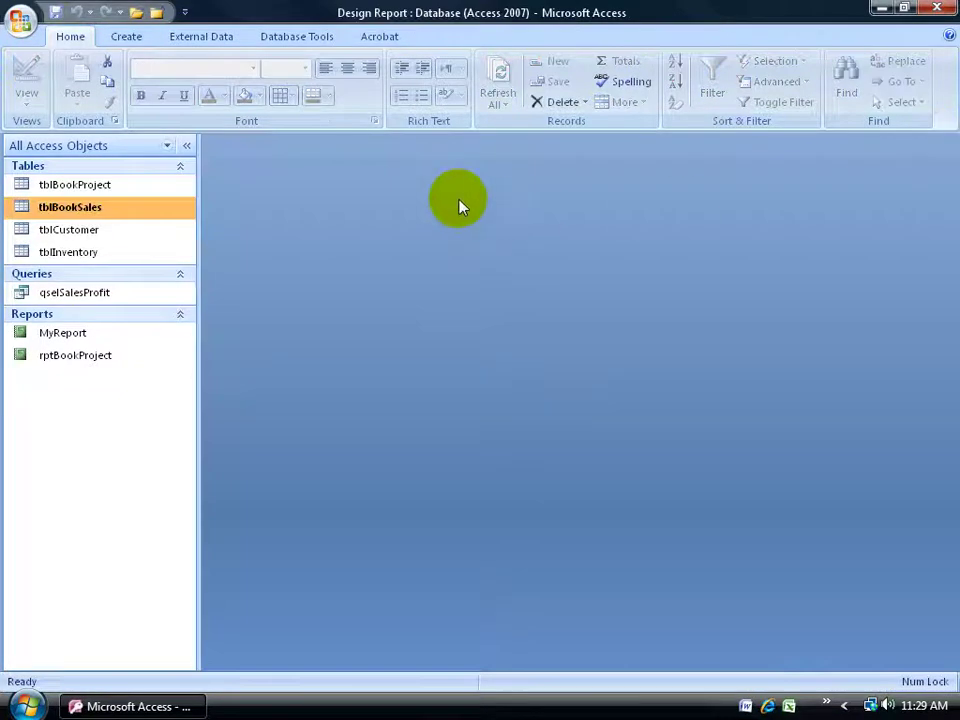
# Start the Report Wizard on tblBookSales and include the fields OrderID, SalesDate, CustomerID and BookSold, leaving out PartNumber
pyautogui.click(126, 38)
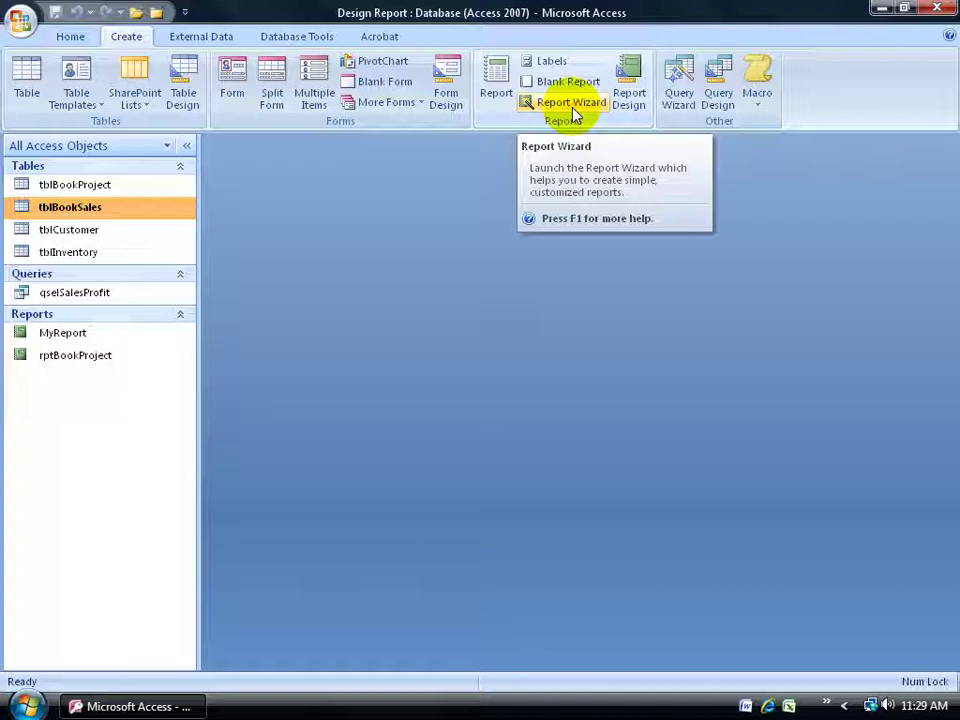
pyautogui.click(567, 118)
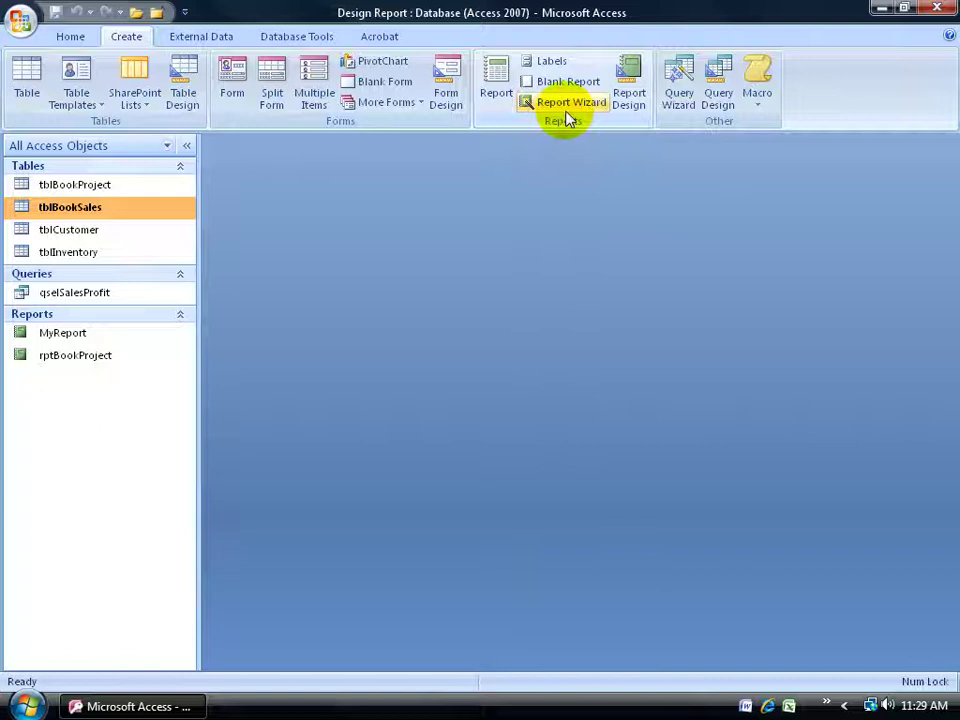
pyautogui.click(567, 110)
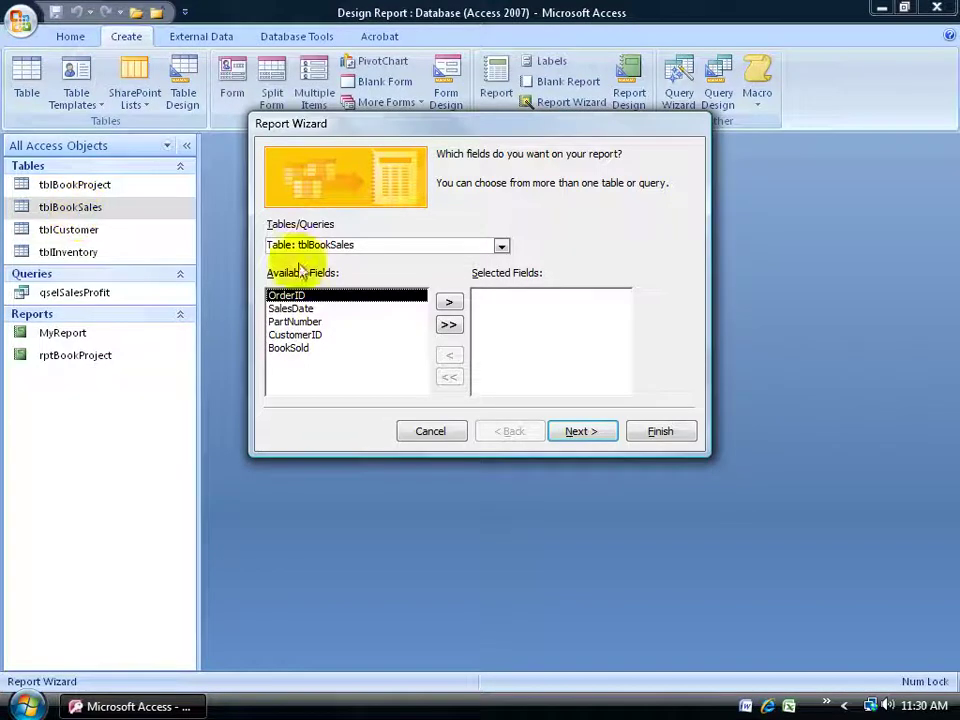
pyautogui.click(500, 245)
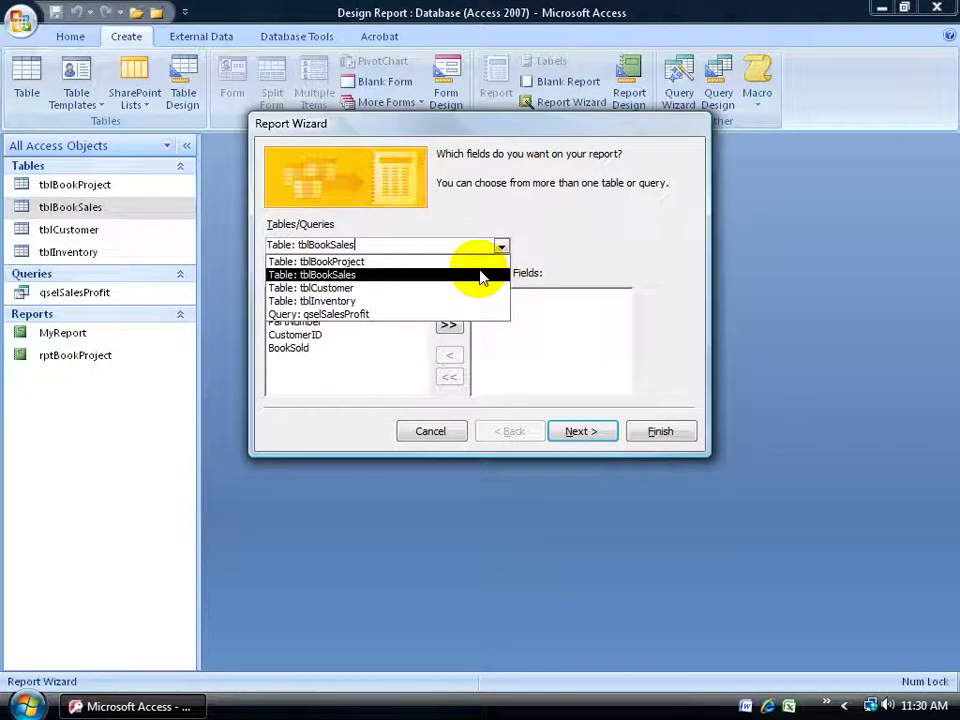
pyautogui.click(478, 273)
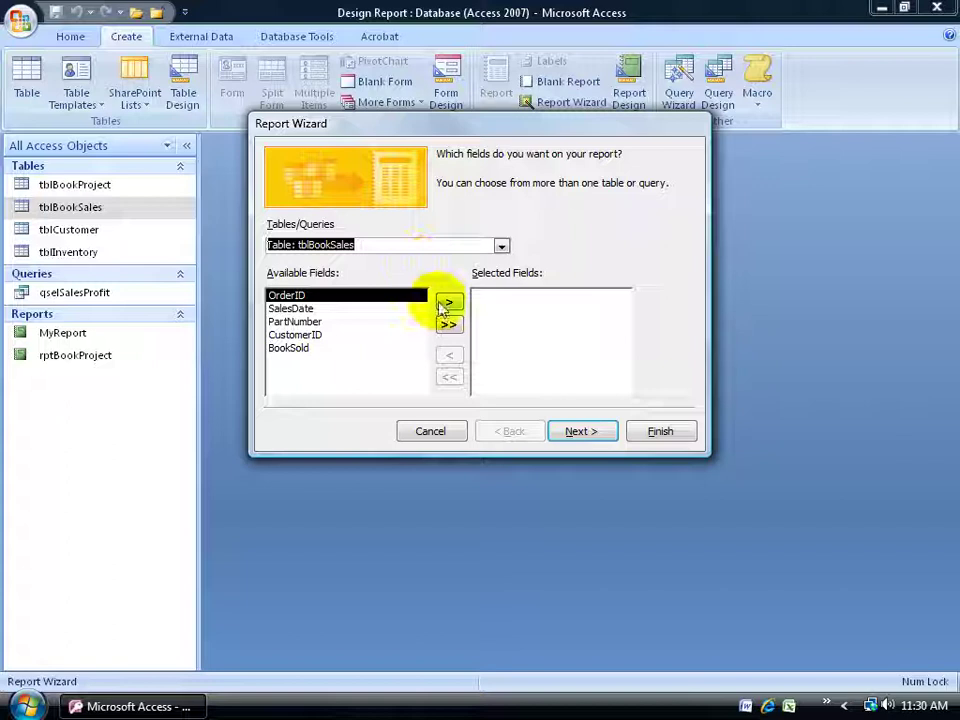
pyautogui.click(448, 324)
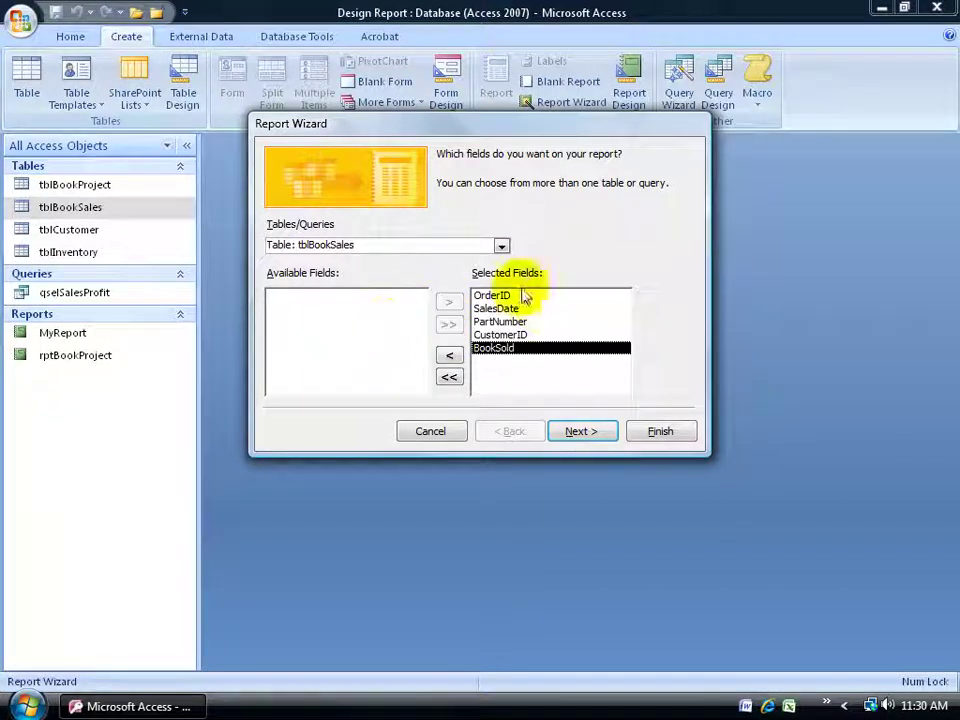
pyautogui.doubleClick(525, 321)
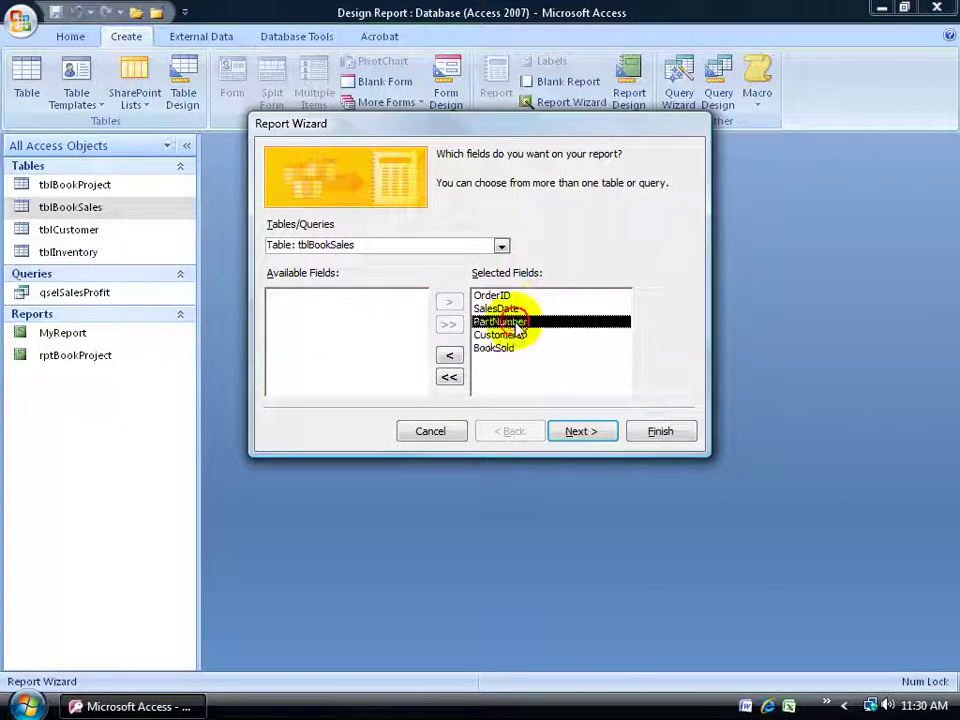
pyautogui.click(580, 431)
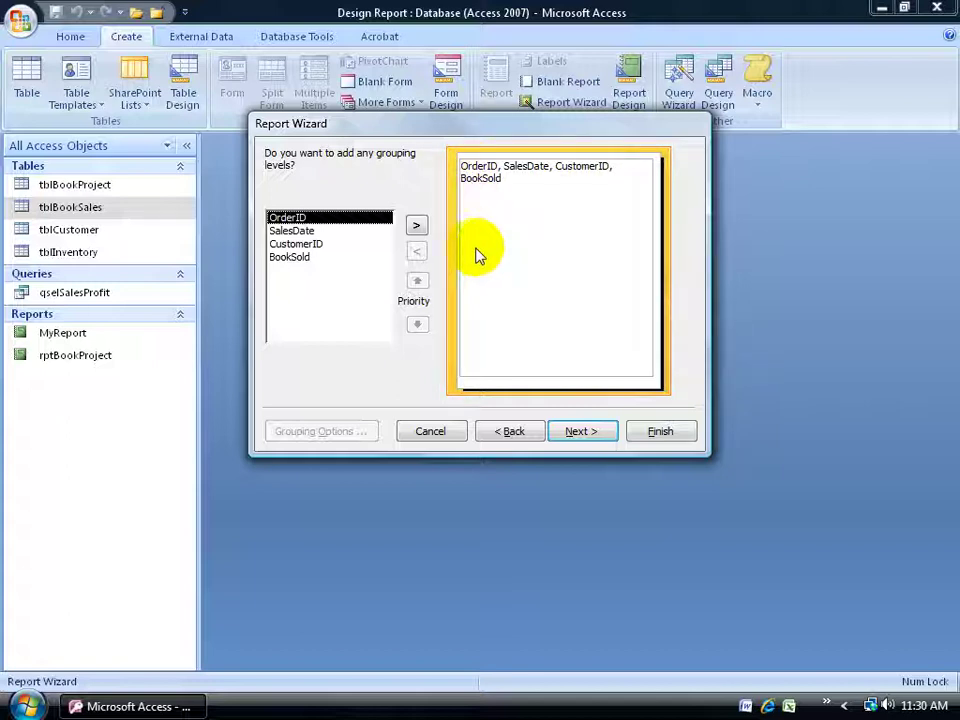
# Add CustomerID as the report's only grouping level and continue to the sort options
pyautogui.doubleClick(305, 244)
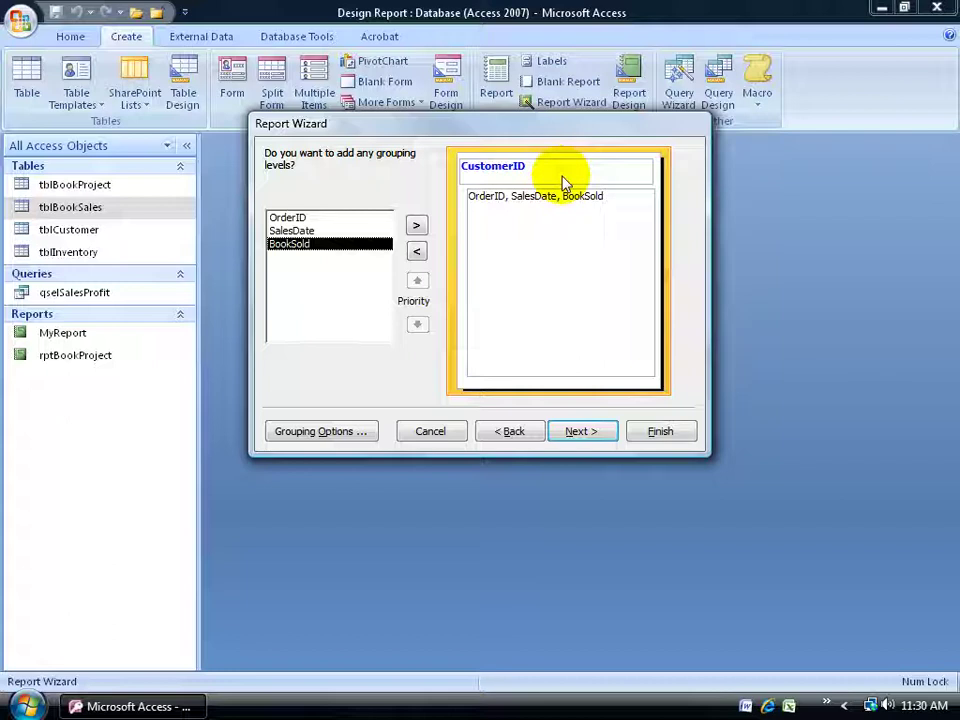
pyautogui.doubleClick(512, 172)
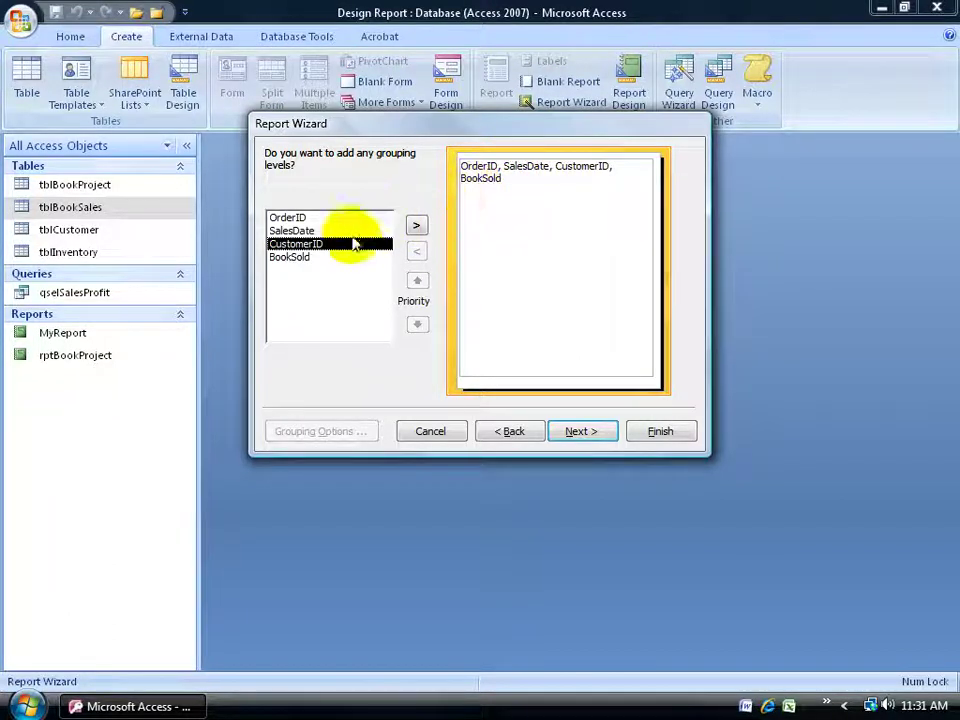
pyautogui.doubleClick(316, 244)
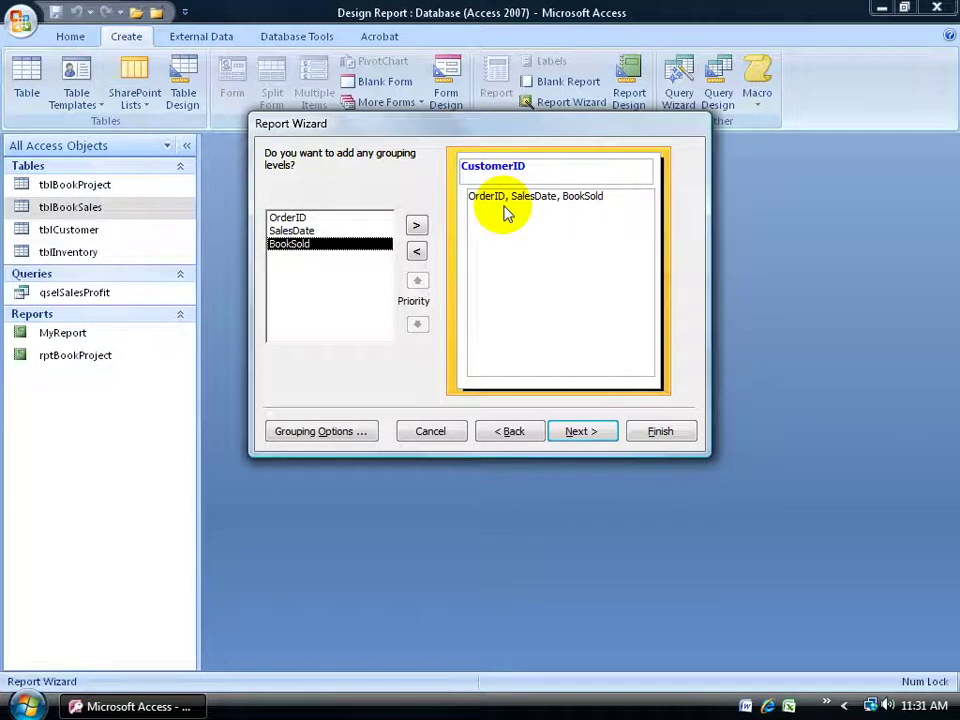
pyautogui.click(580, 431)
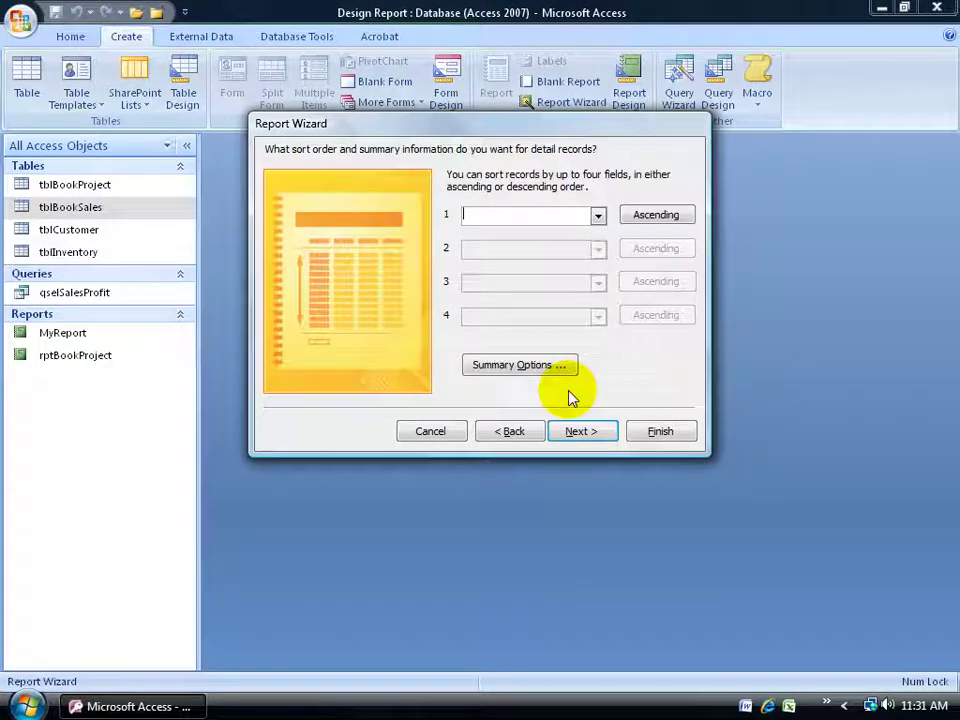
# Set the first sort field to (None) so the detail records have no sort order, and continue to the layout options
pyautogui.click(598, 216)
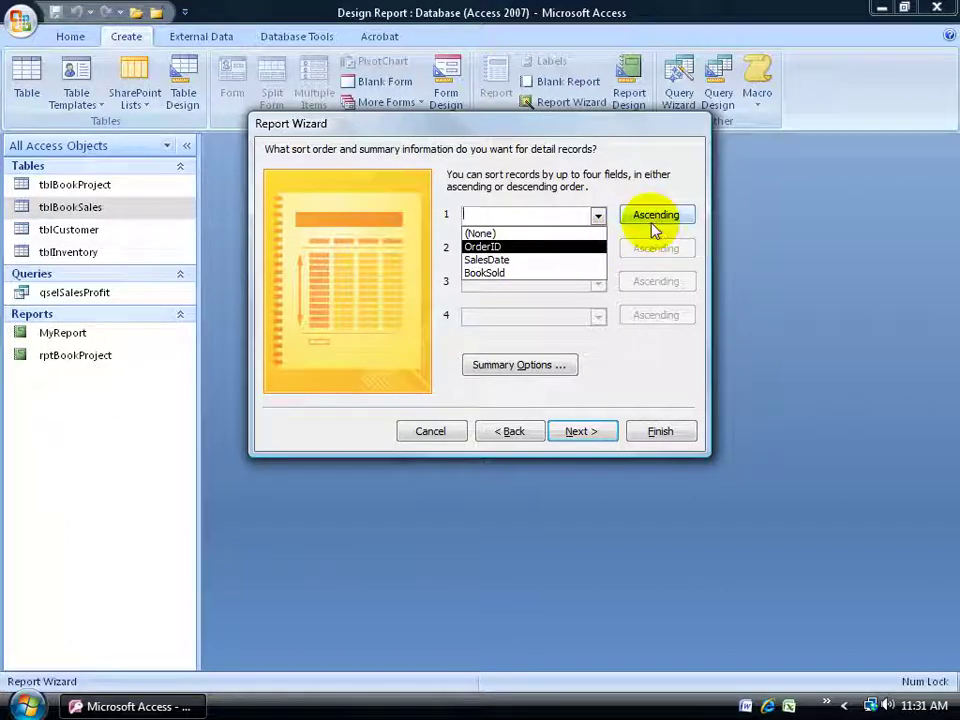
pyautogui.click(495, 234)
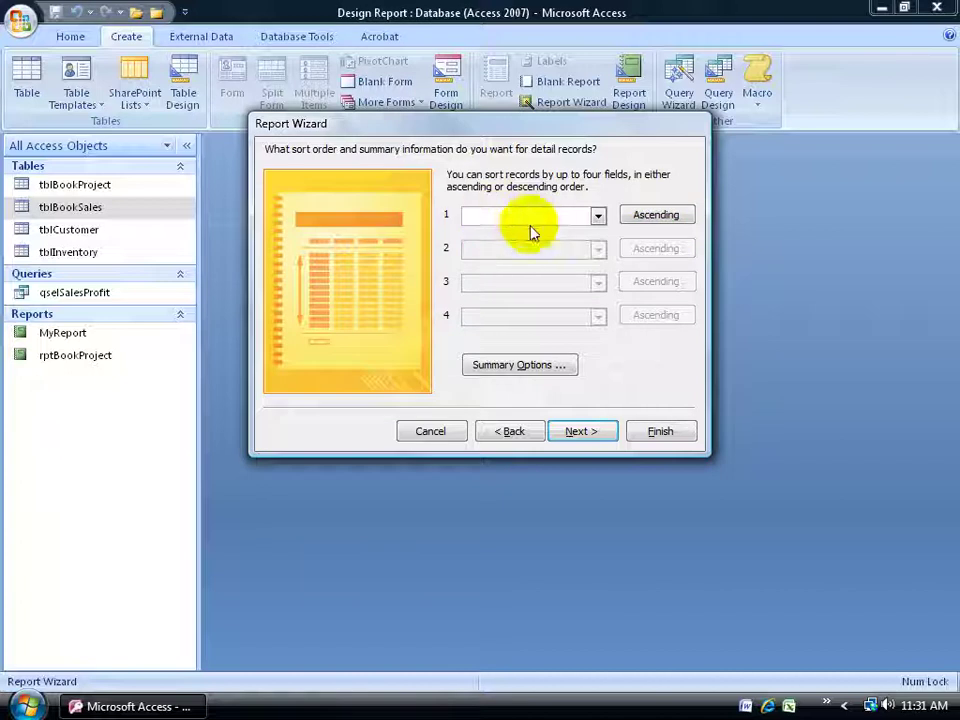
pyautogui.click(581, 431)
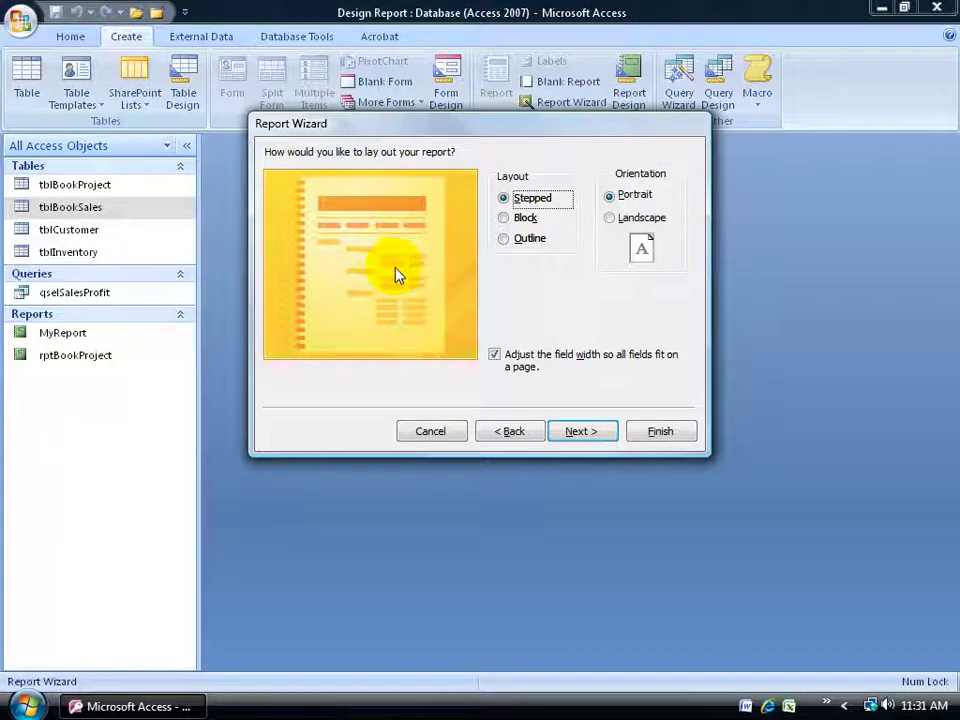
# Compare the Block and Outline layouts, and choose the Stepped layout for the report
pyautogui.click(505, 218)
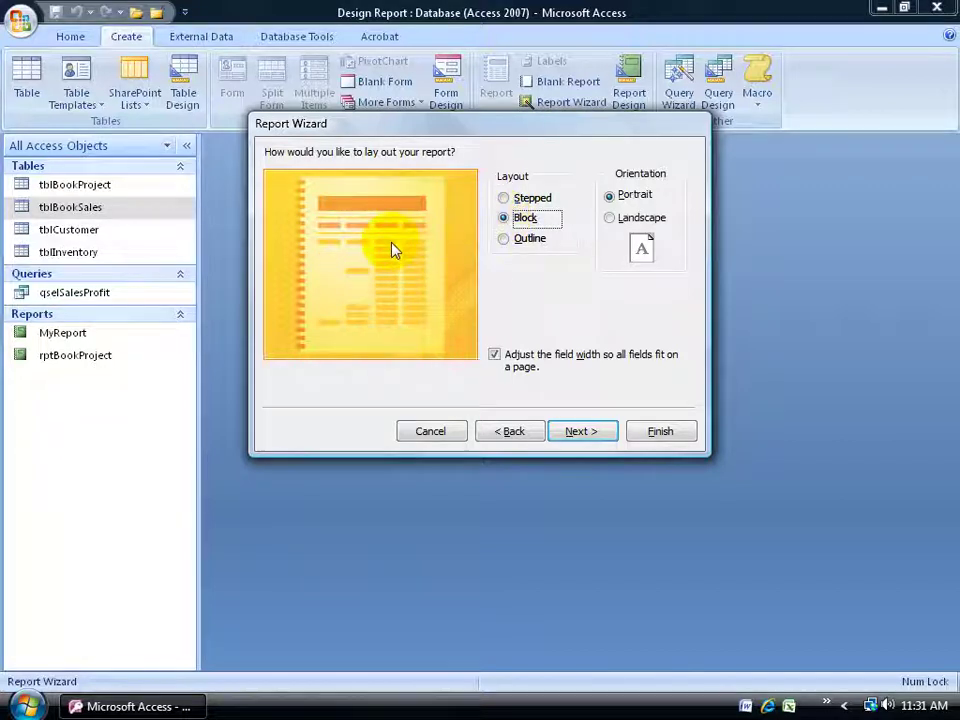
pyautogui.click(505, 239)
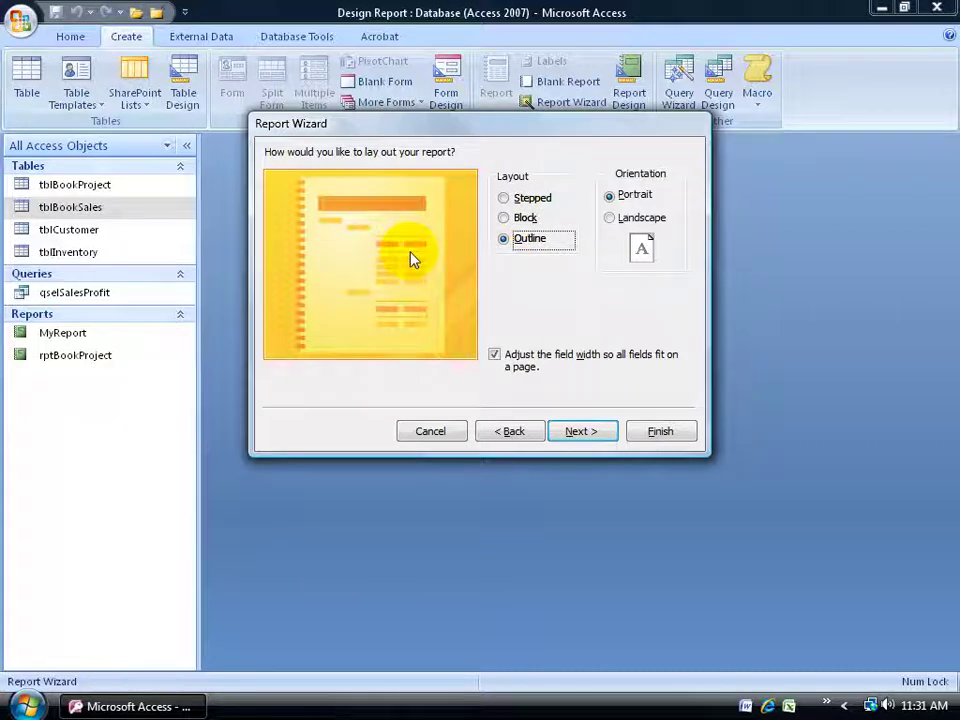
pyautogui.click(510, 199)
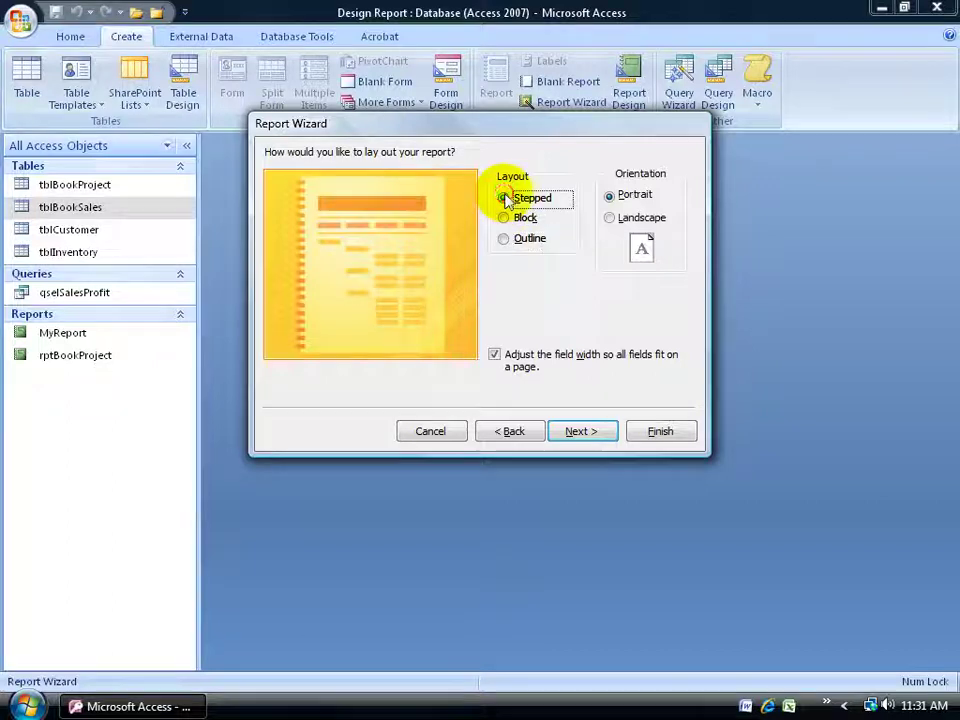
pyautogui.click(580, 431)
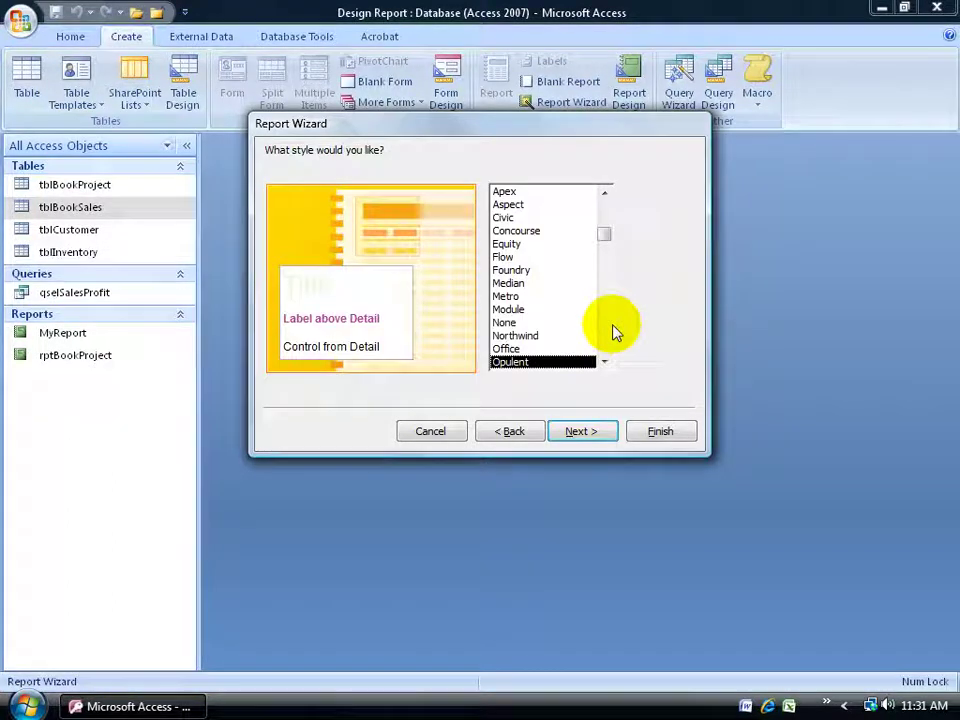
# Compare the Northwind and Office styles, and apply the Opulent style to the report
pyautogui.click(529, 336)
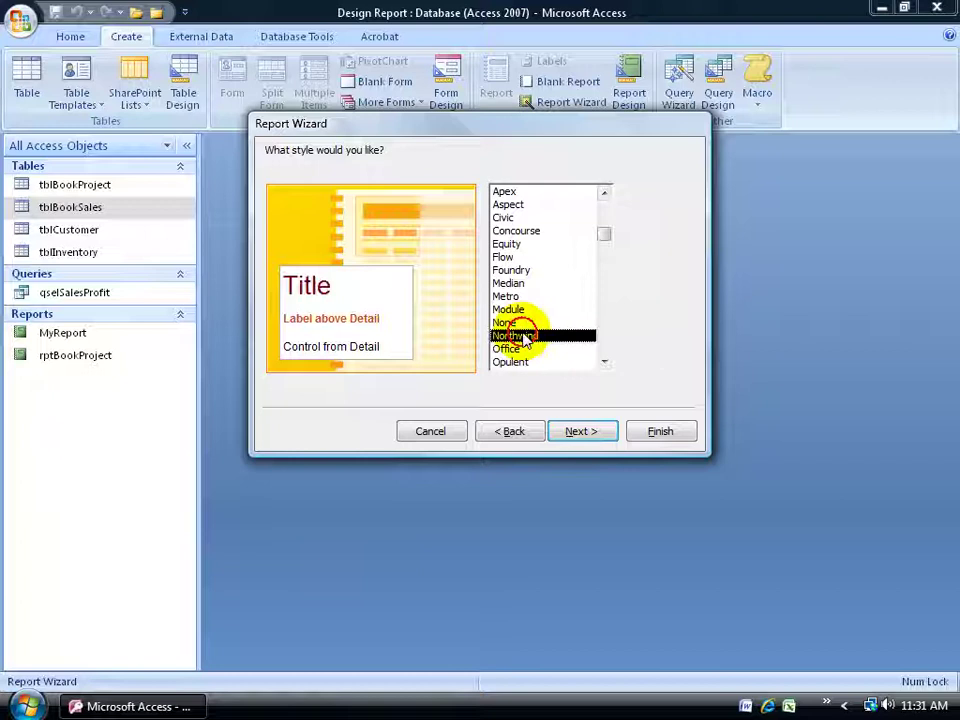
pyautogui.click(512, 349)
pyautogui.click(512, 362)
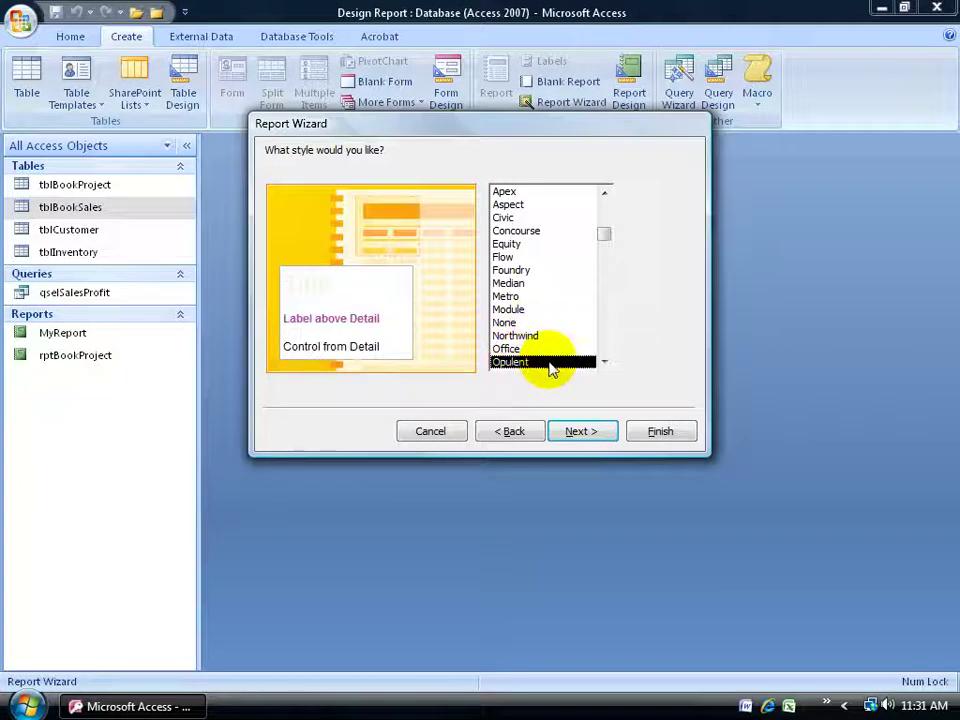
pyautogui.click(572, 432)
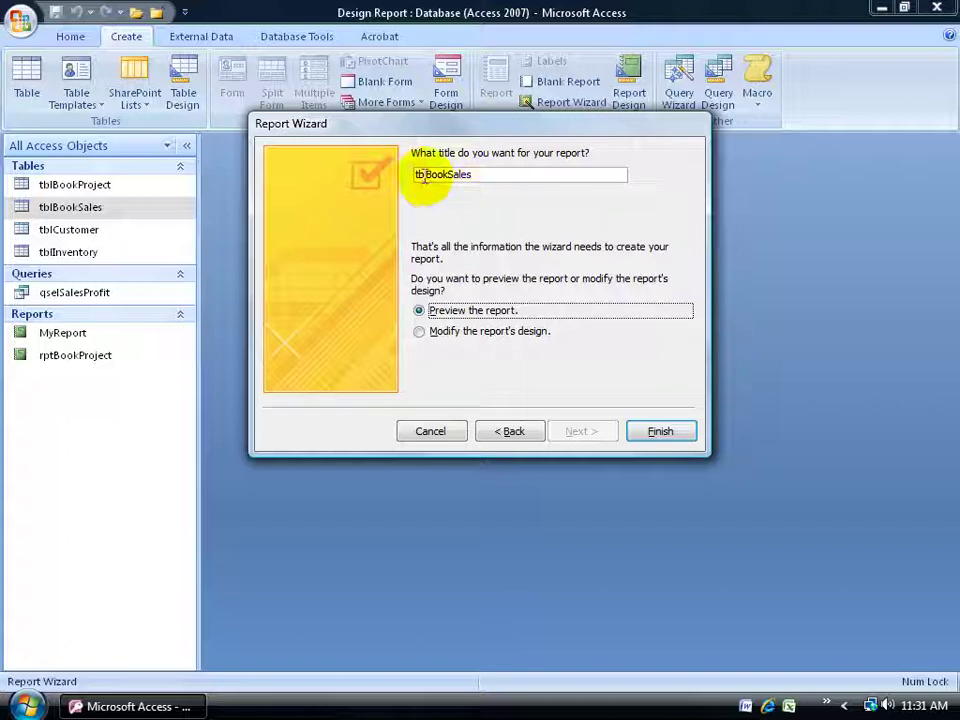
# Title the report rptBookSales and finish the wizard with a preview of the report
pyautogui.moveTo(426, 178); pyautogui.dragTo(411, 184)
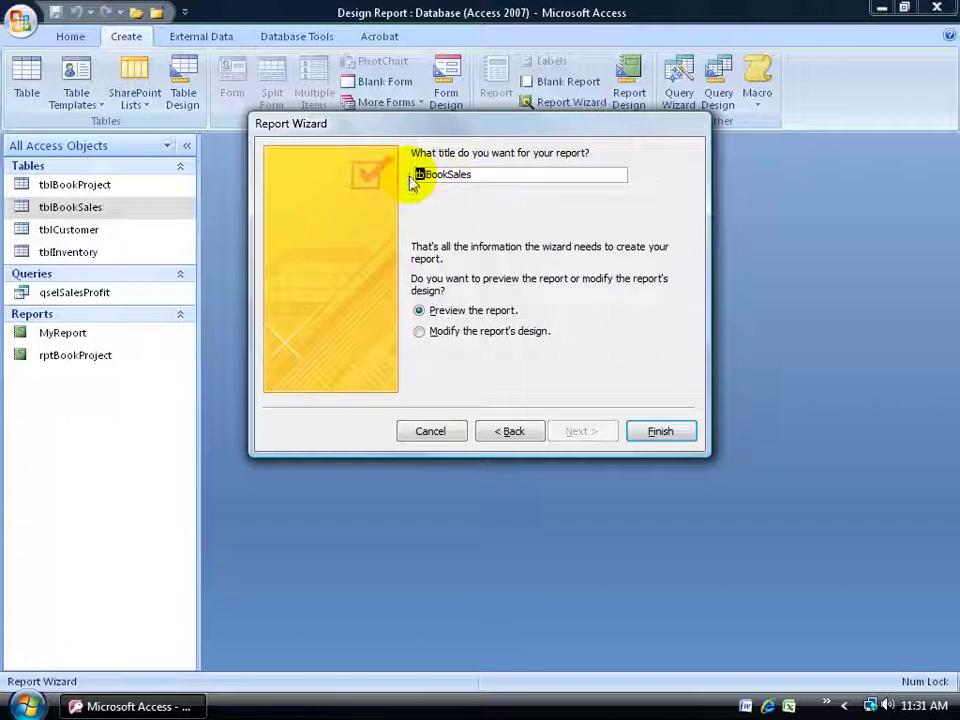
pyautogui.press('Delete')
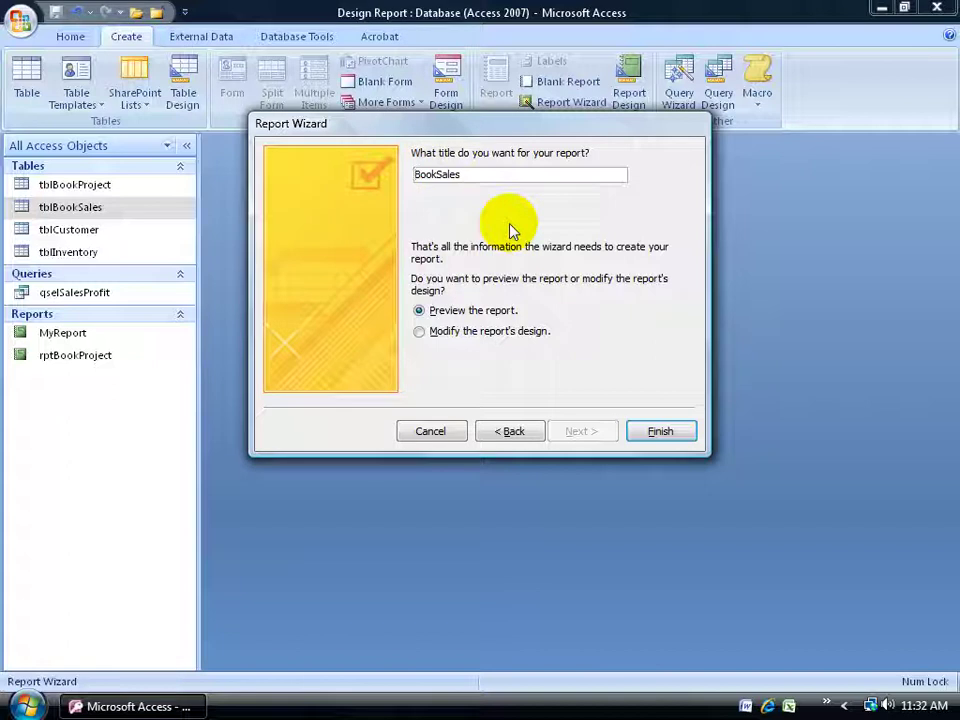
pyautogui.write('rpt')
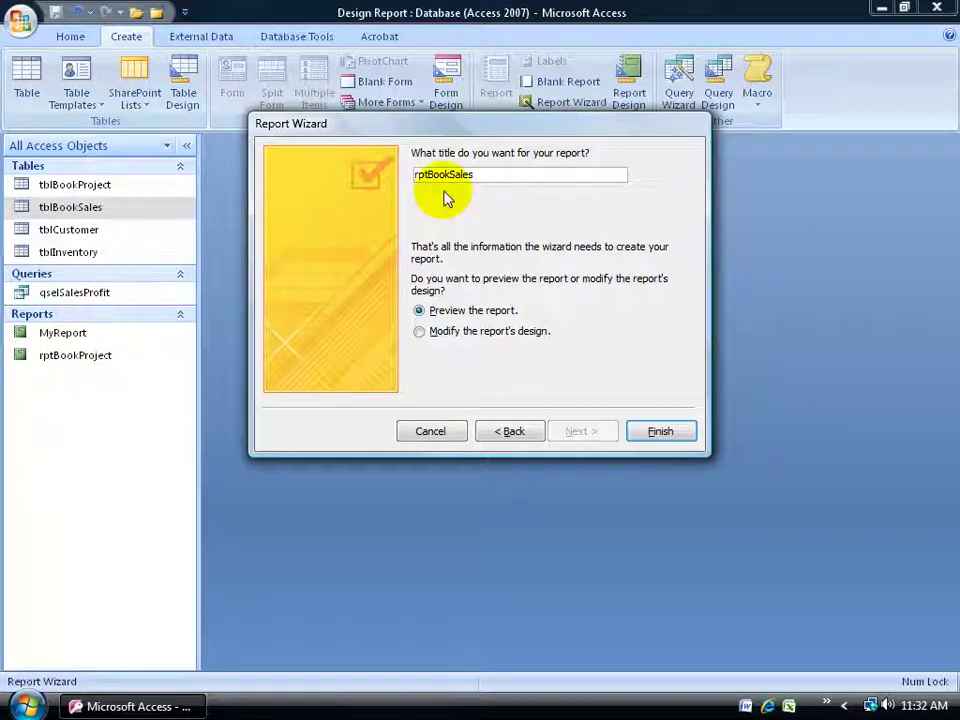
pyautogui.click(658, 432)
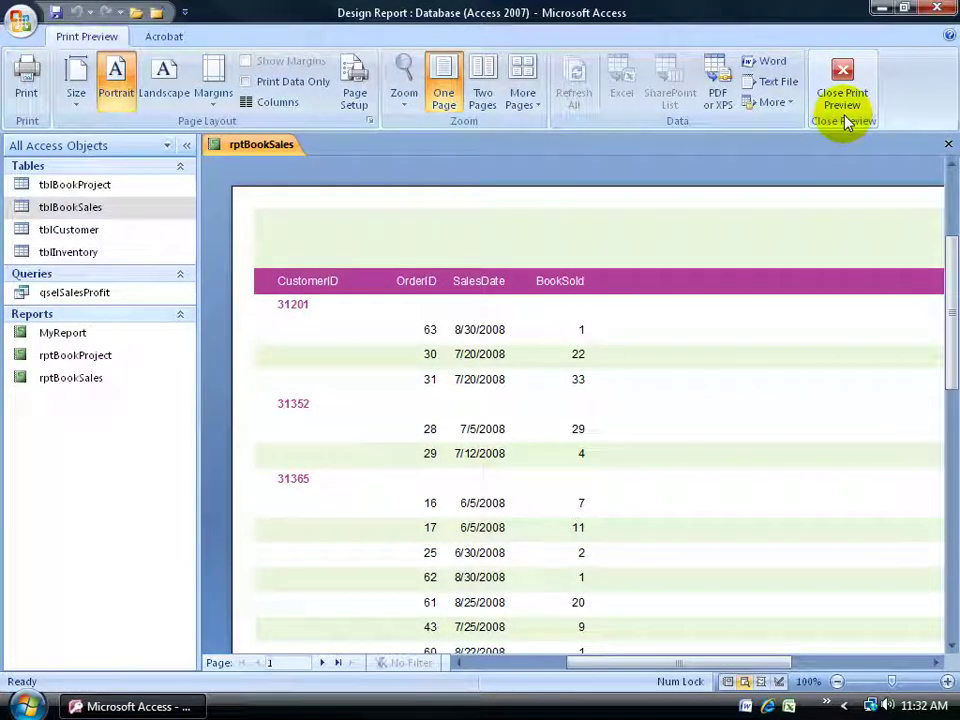
# Examine the rptBookSales preview at whole-page and 100% zoom across its pages, and close the print preview
pyautogui.click(649, 364)
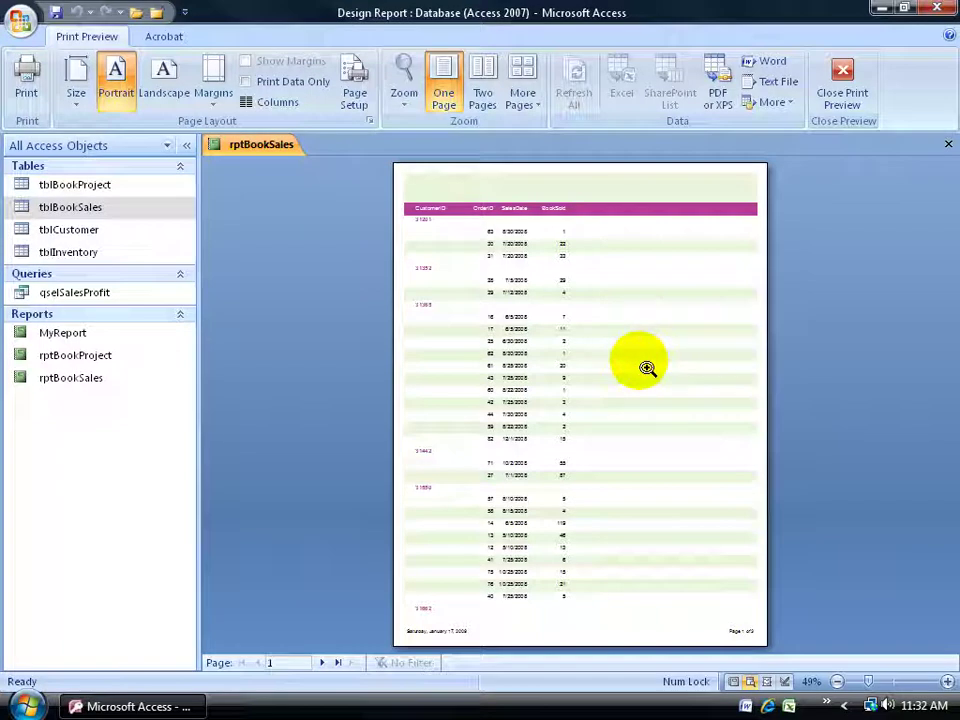
pyautogui.click(646, 367)
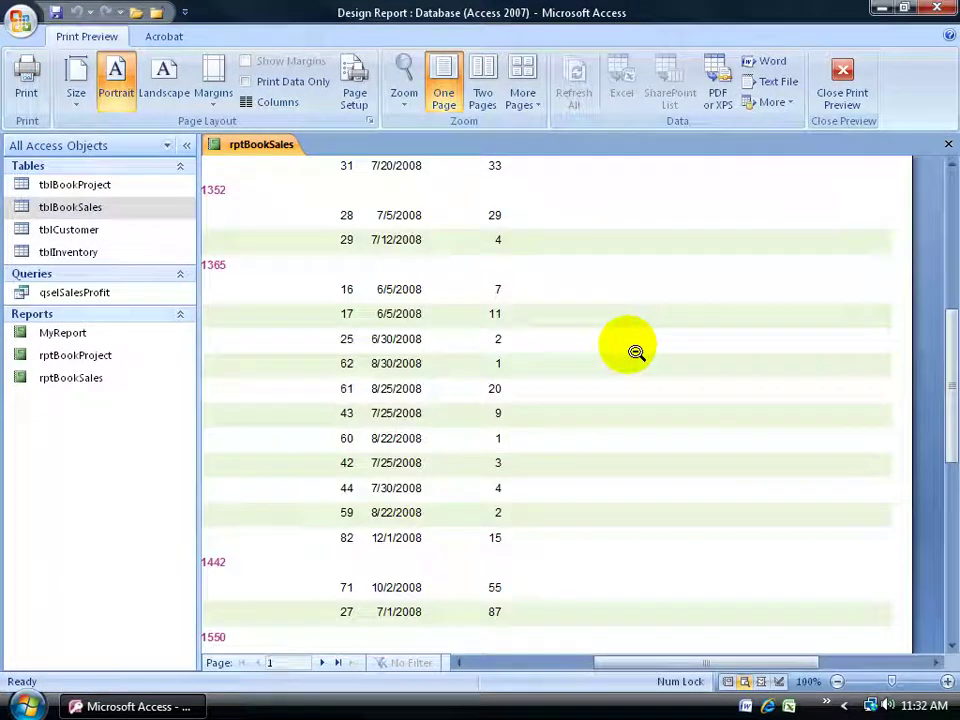
pyautogui.click(322, 664)
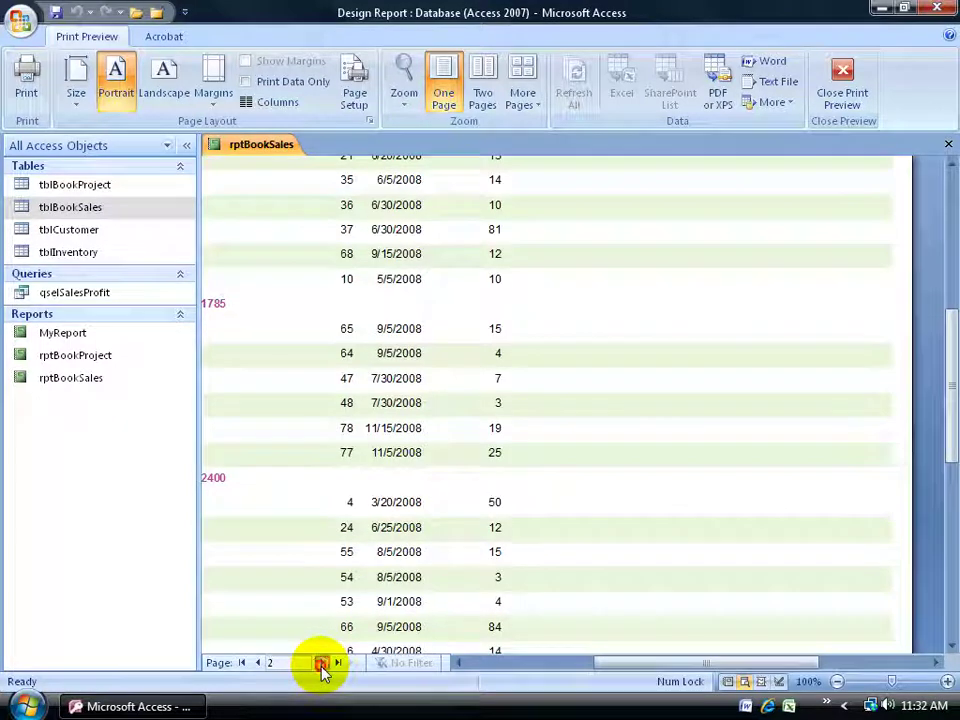
pyautogui.click(322, 664)
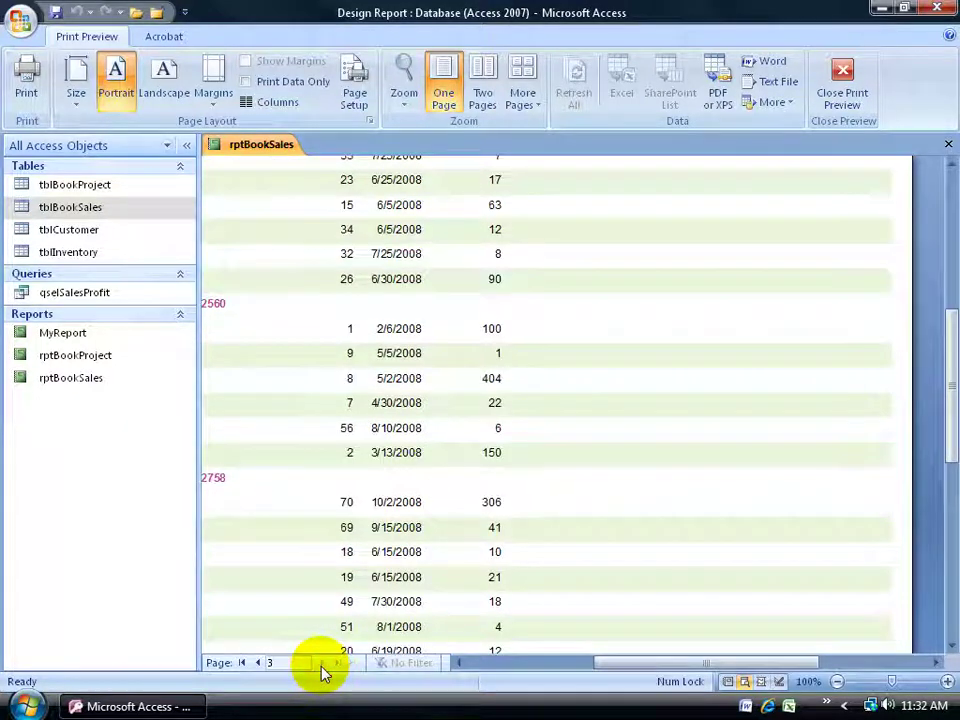
pyautogui.click(242, 664)
pyautogui.click(428, 245)
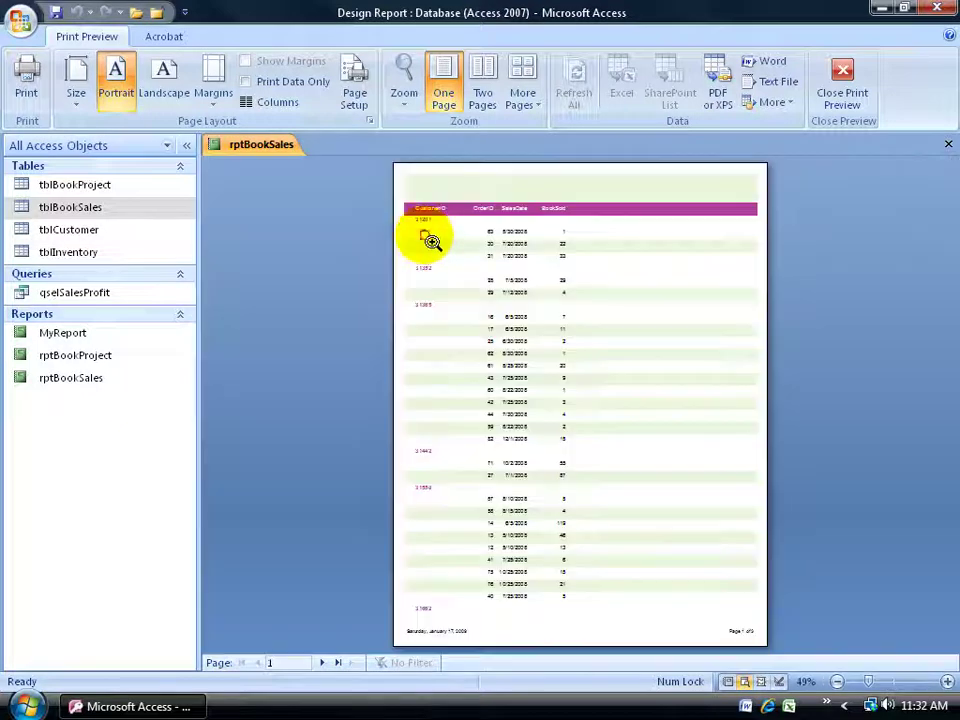
pyautogui.click(510, 212)
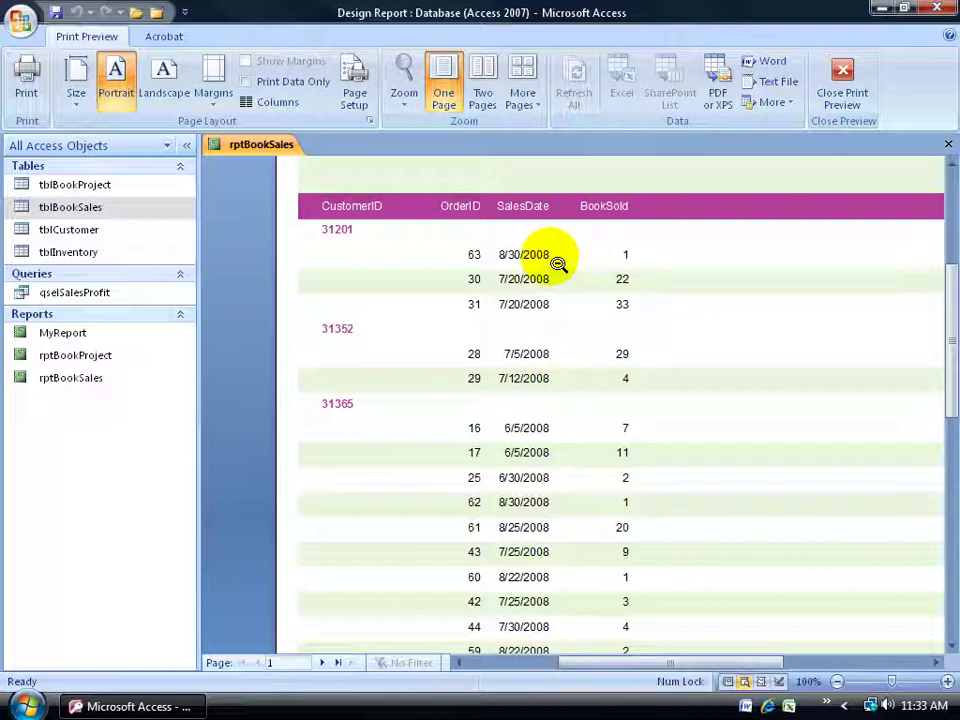
pyautogui.click(858, 84)
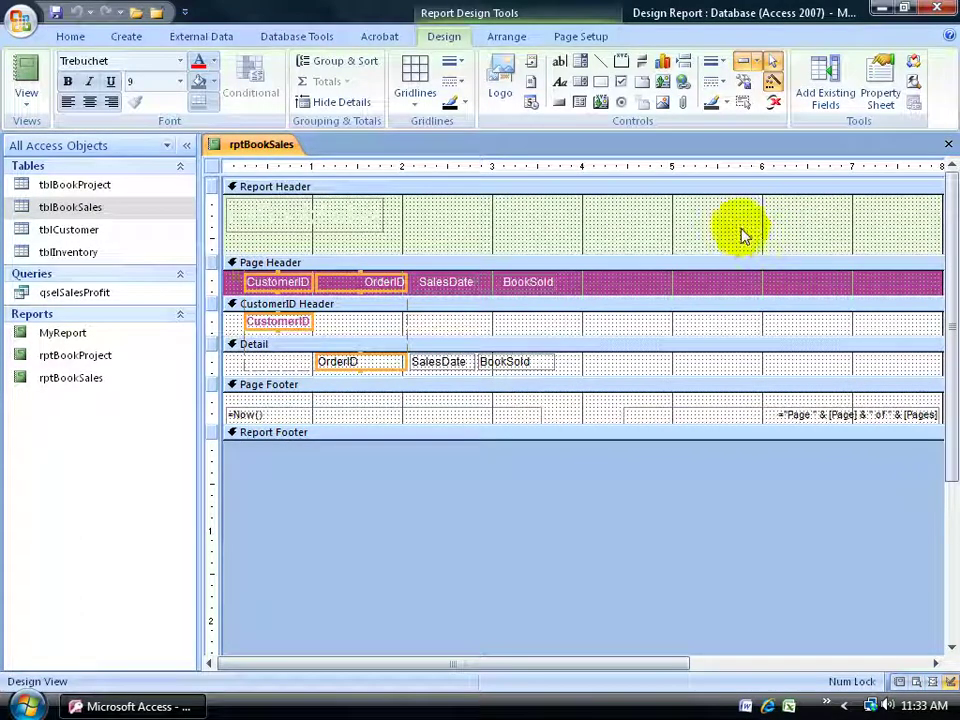
# Switch rptBookSales to Layout View and review the sort and filter options for the SalesDate column
pyautogui.rightClick(269, 147)
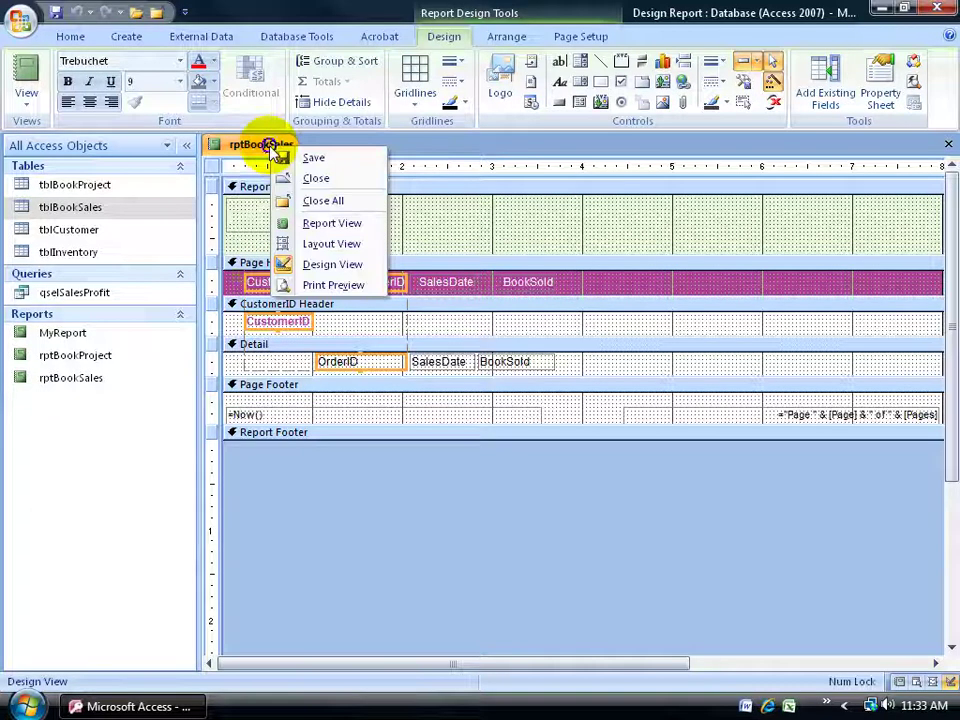
pyautogui.click(331, 243)
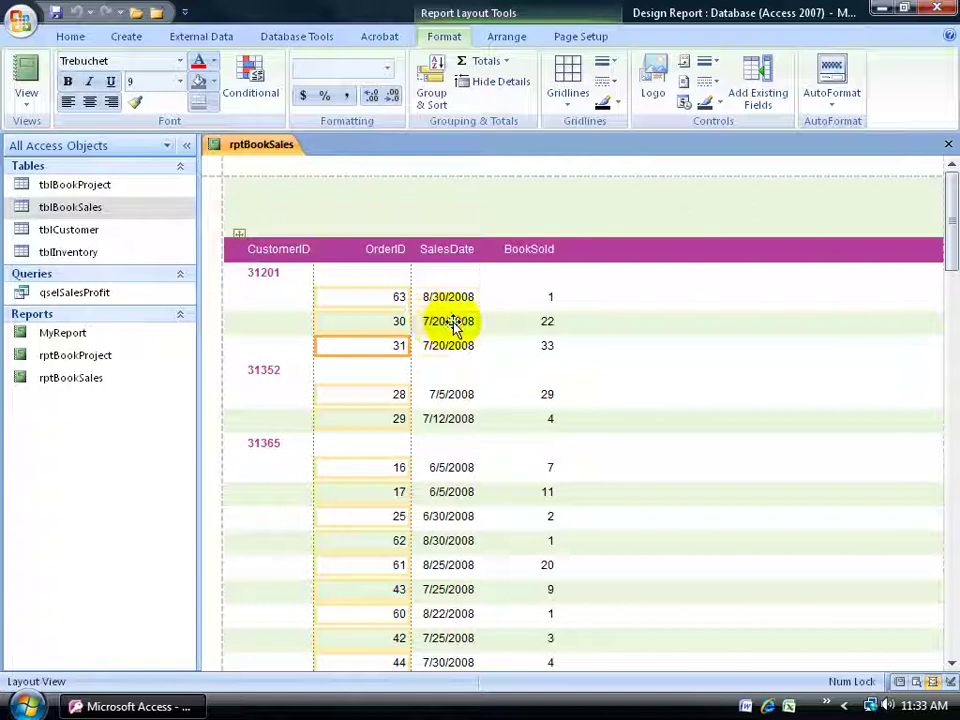
pyautogui.click(453, 322)
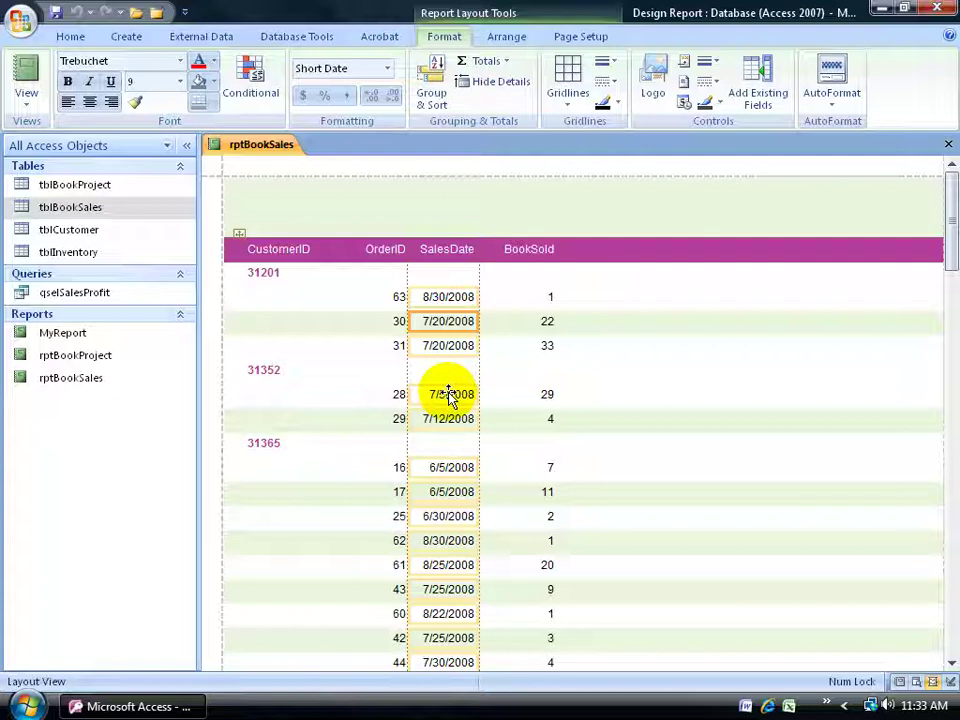
pyautogui.rightClick(448, 352)
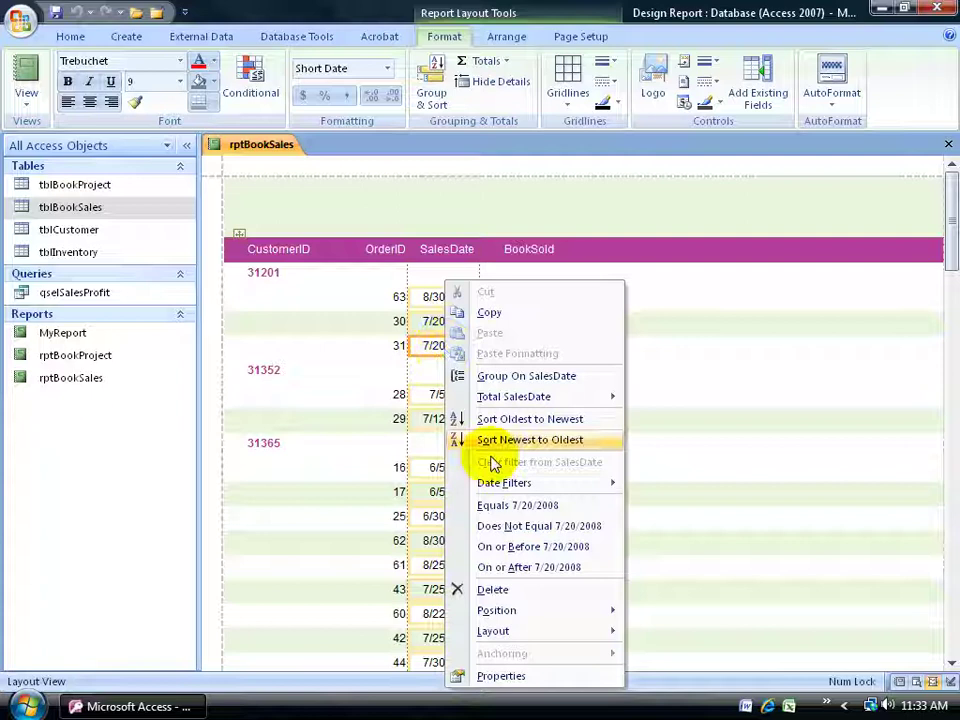
pyautogui.moveTo(500, 483)
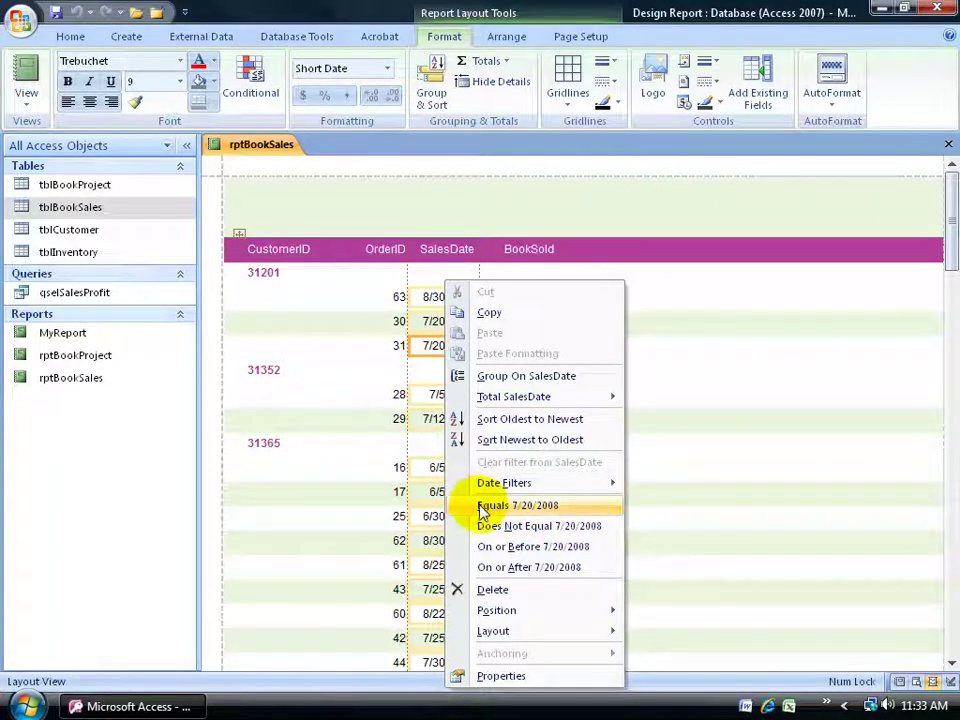
pyautogui.click(426, 344)
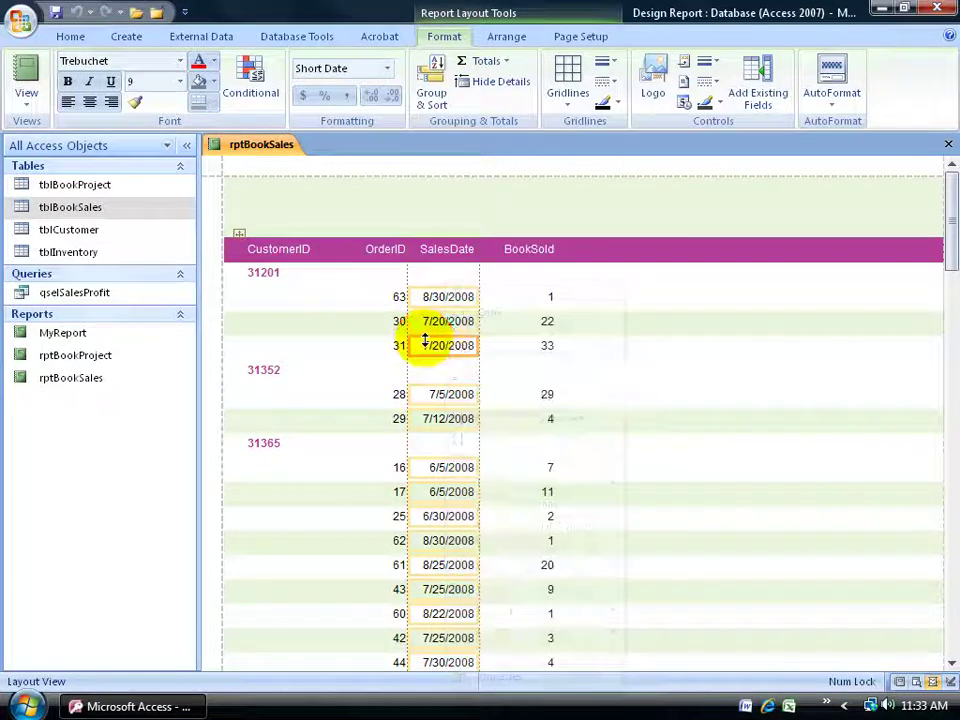
# Filter the SalesDate column to exclude 8/5/2008, 8/30/2008, 9/15/2008, 10/25/2008 and 11/15/2008
pyautogui.click(71, 37)
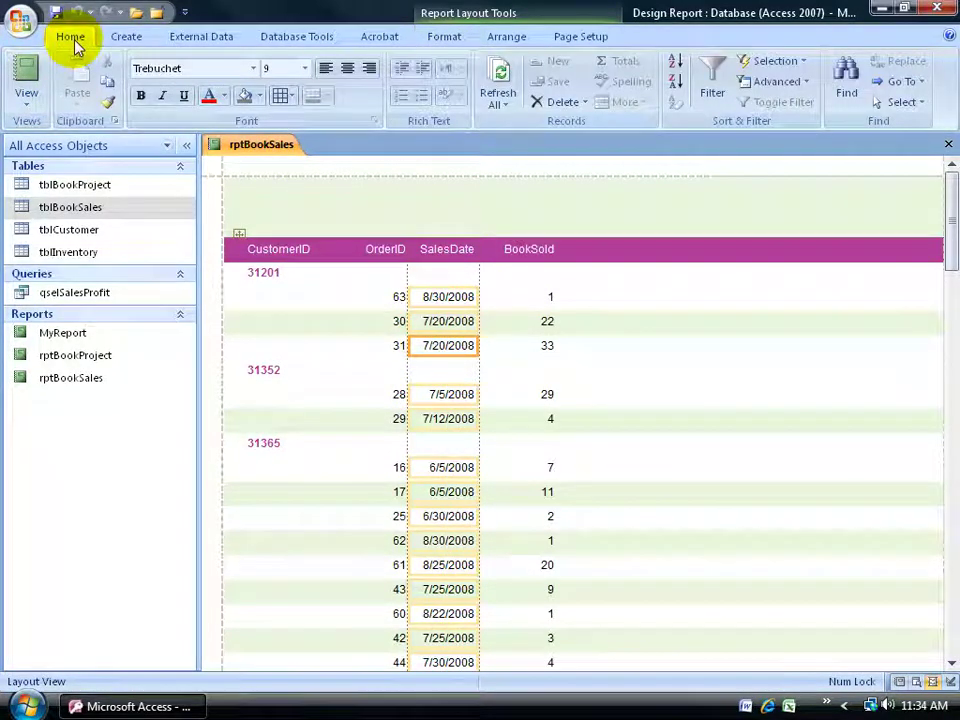
pyautogui.click(712, 85)
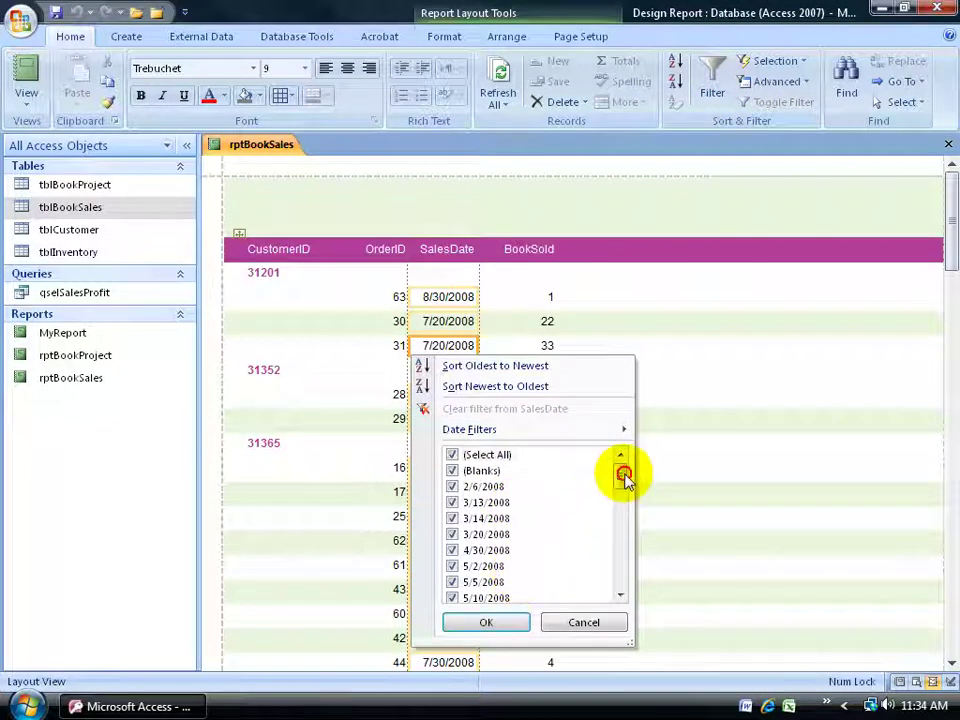
pyautogui.moveTo(622, 476); pyautogui.dragTo(622, 544)
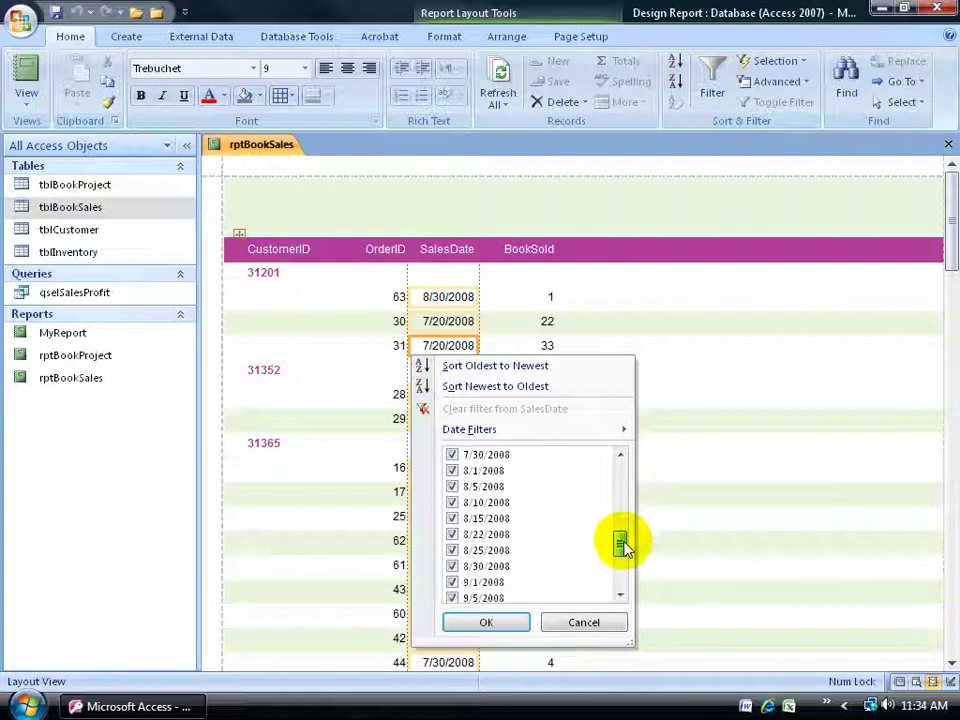
pyautogui.click(452, 566)
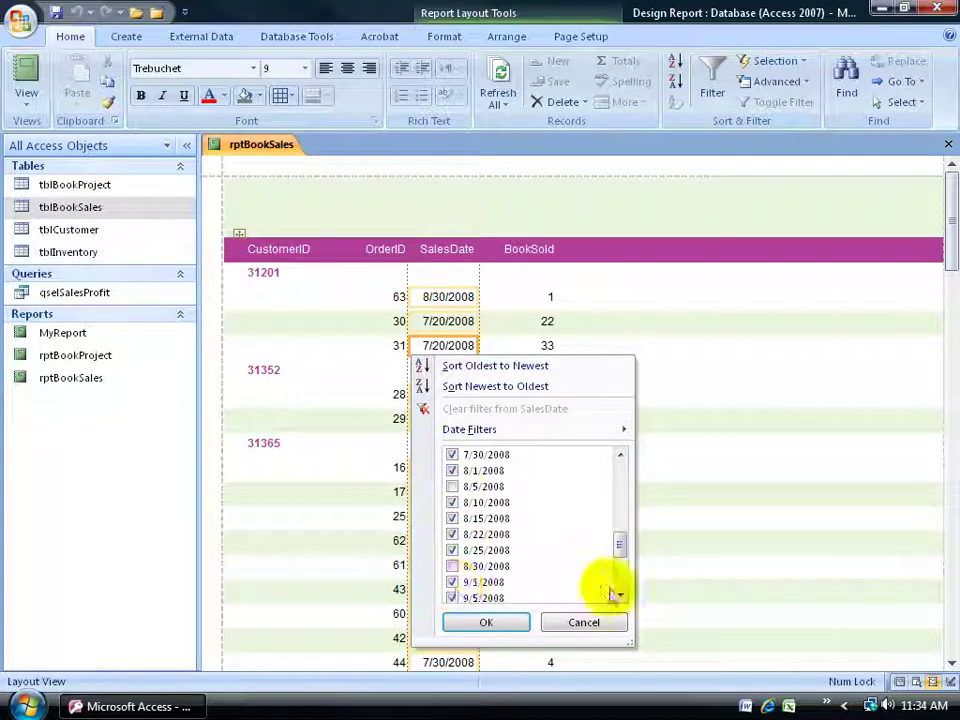
pyautogui.moveTo(621, 546); pyautogui.dragTo(475, 563)
pyautogui.click(452, 550)
pyautogui.click(452, 597)
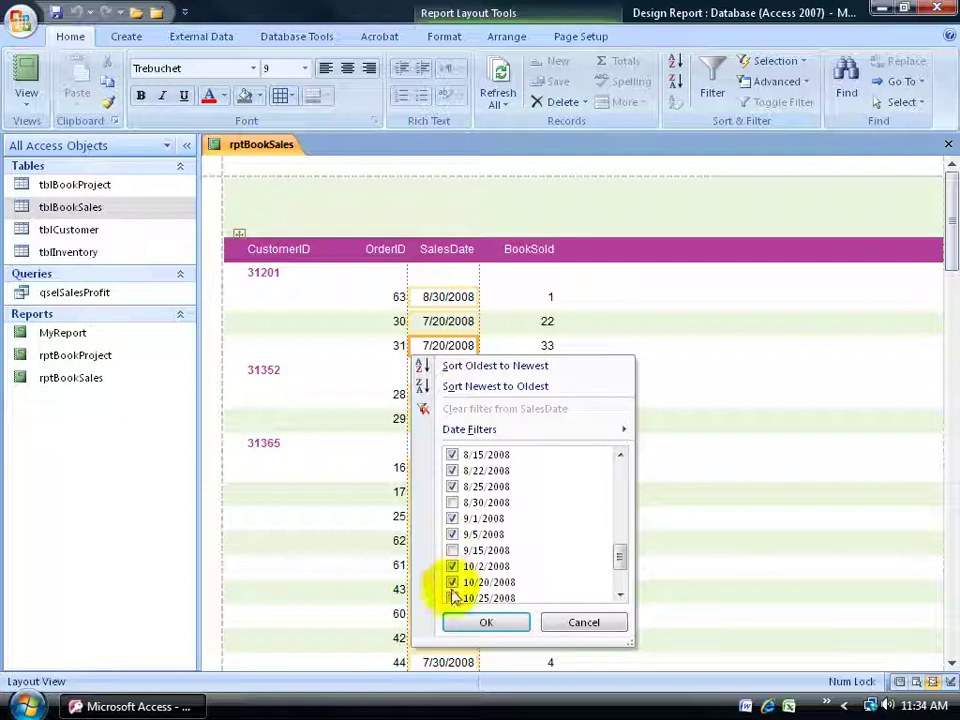
pyautogui.moveTo(619, 560); pyautogui.dragTo(620, 575)
pyautogui.click(452, 582)
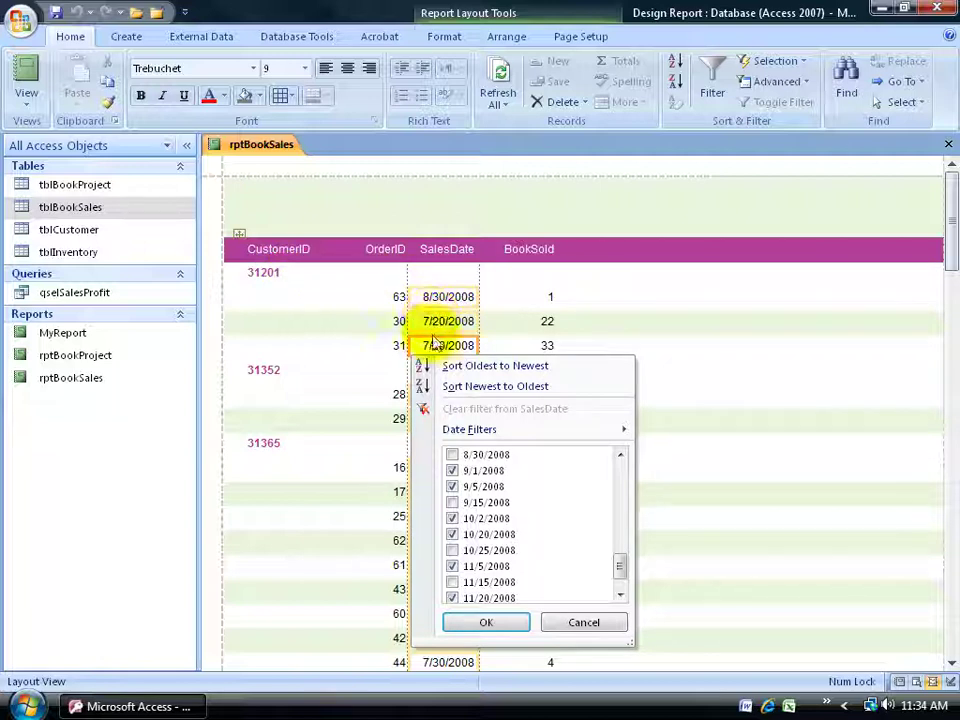
pyautogui.click(488, 621)
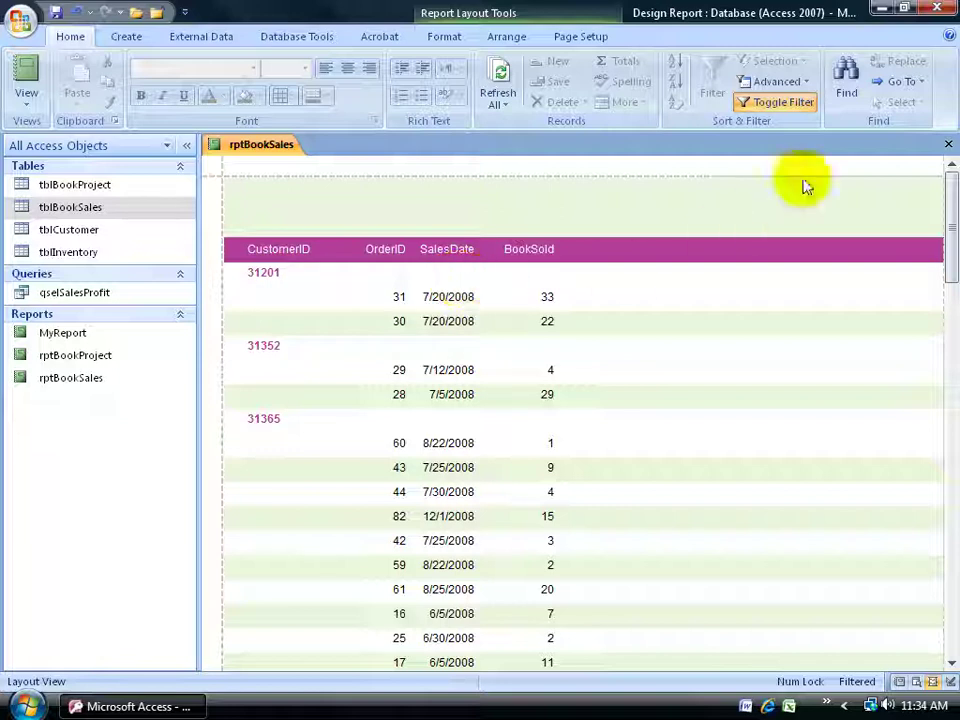
# Toggle the SalesDate filter off and back on, and clear all filters from the report
pyautogui.click(799, 113)
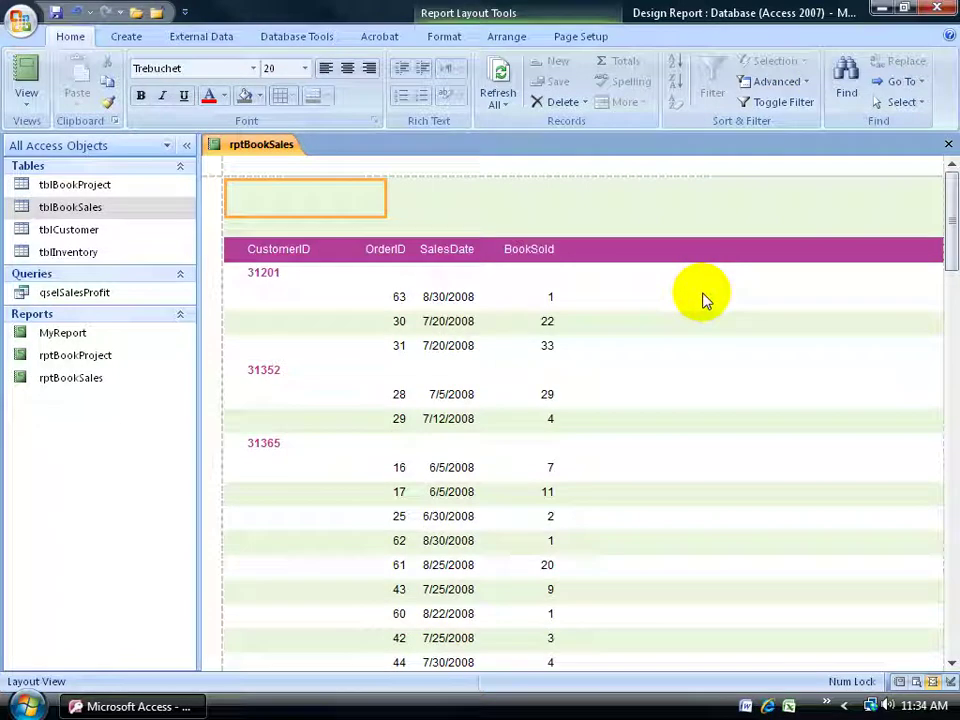
pyautogui.click(786, 106)
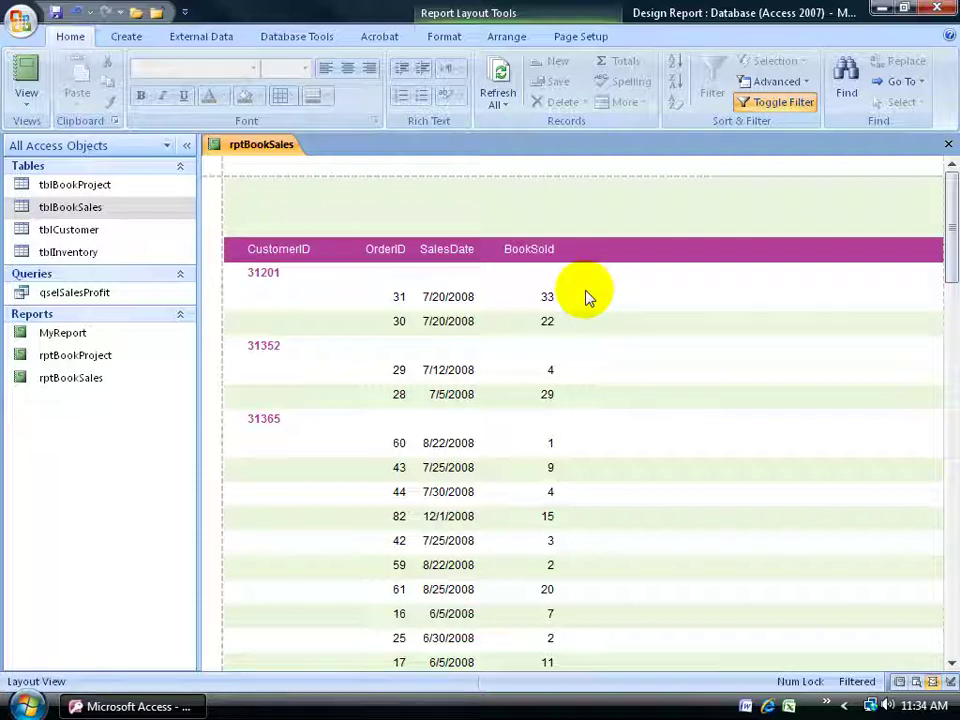
pyautogui.click(806, 84)
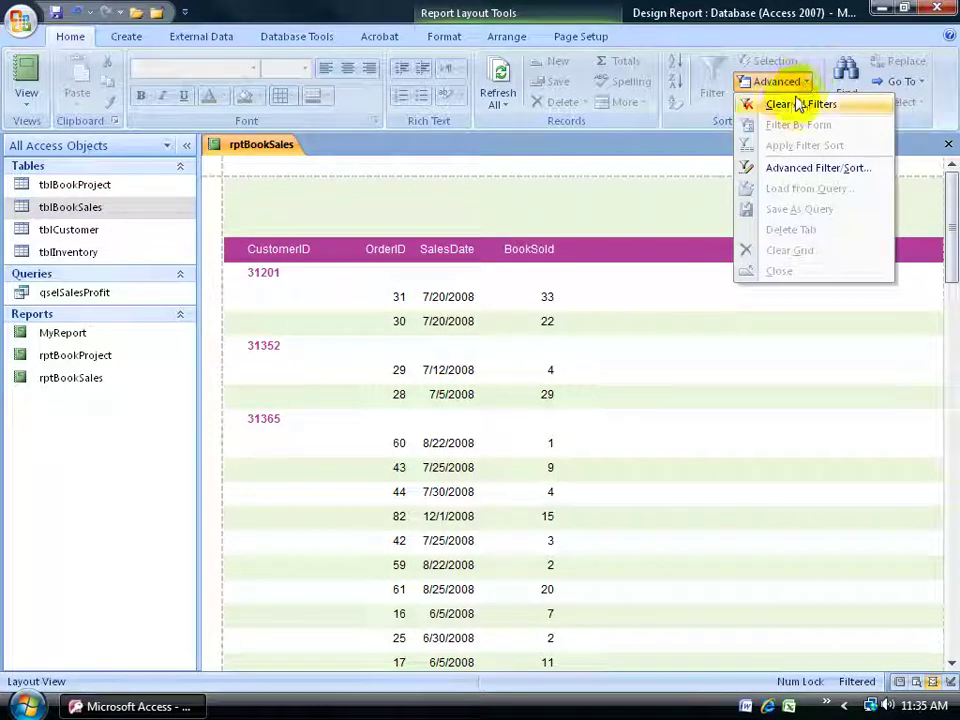
pyautogui.click(795, 107)
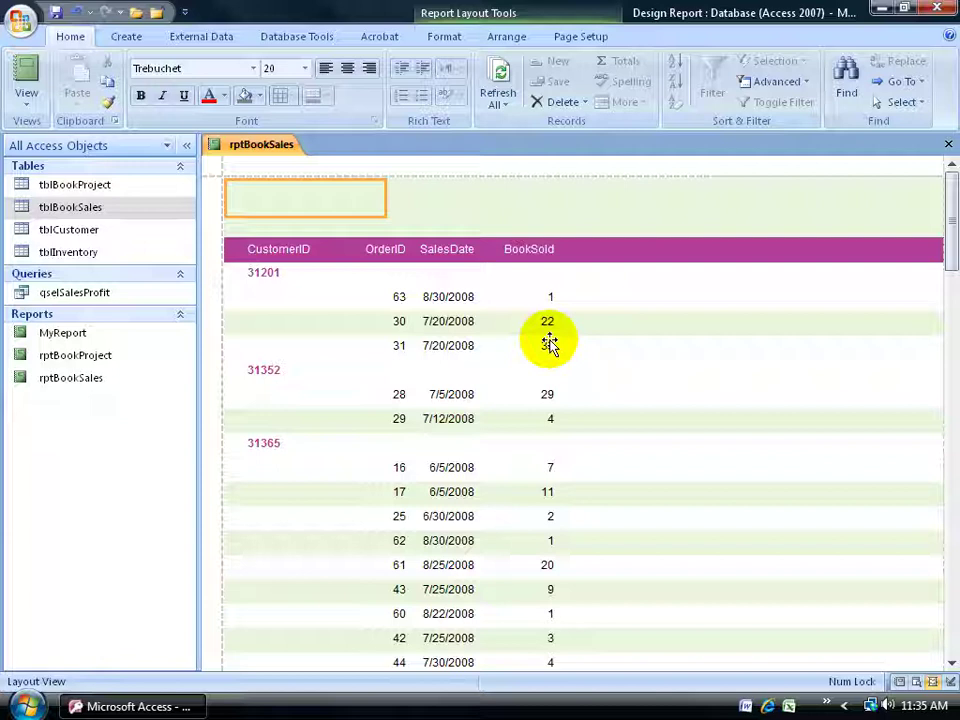
# Add a Sum total to the BookSold column in Layout View and check the totals through the end of the report
pyautogui.click(549, 322)
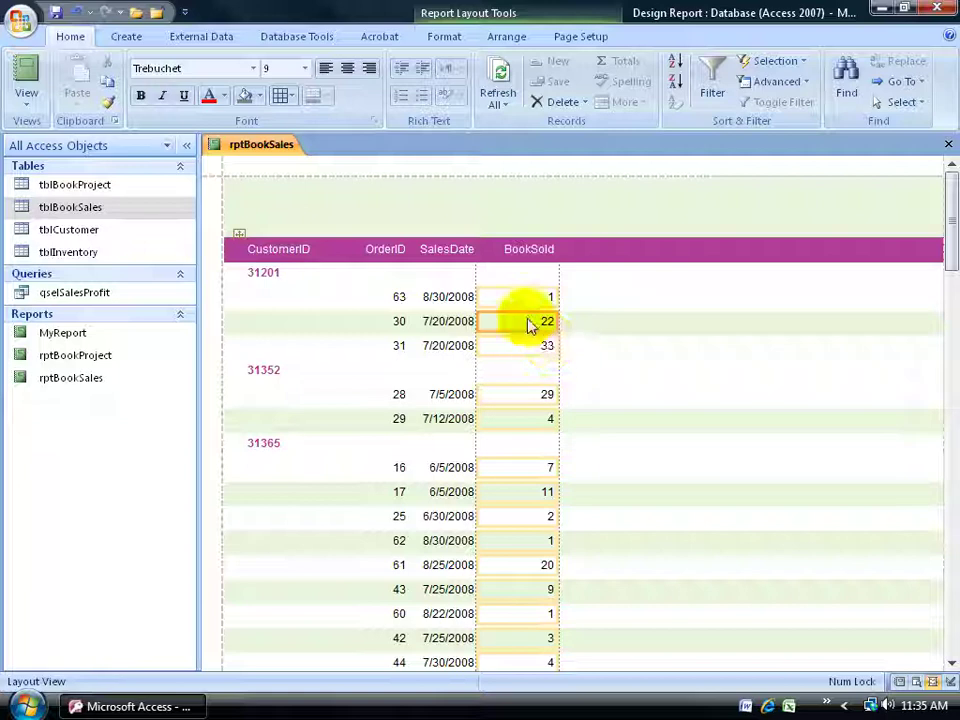
pyautogui.click(448, 38)
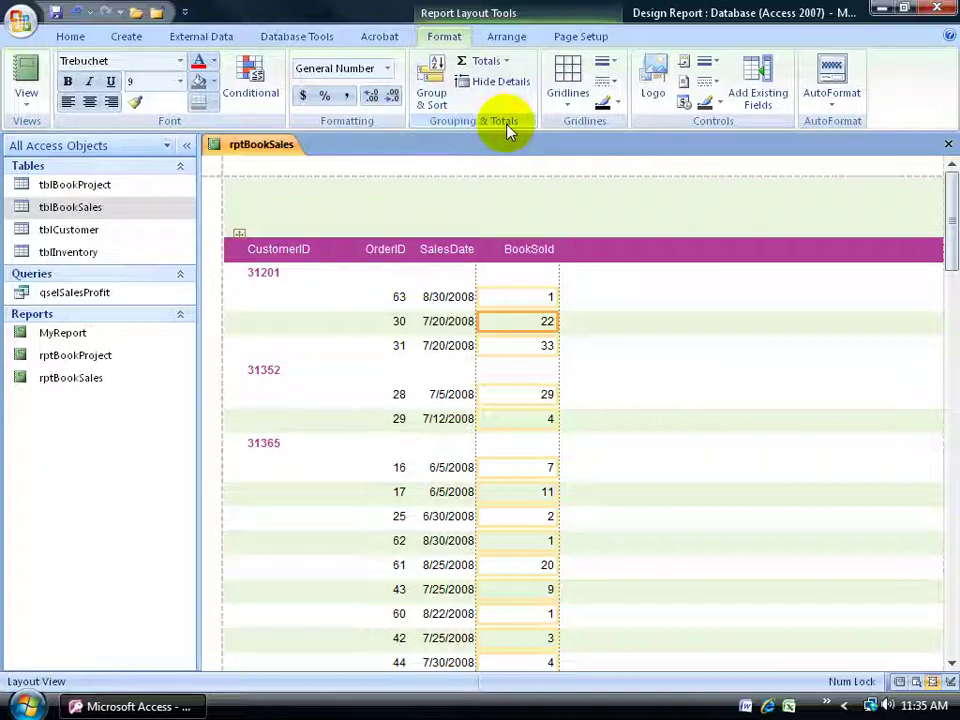
pyautogui.click(488, 62)
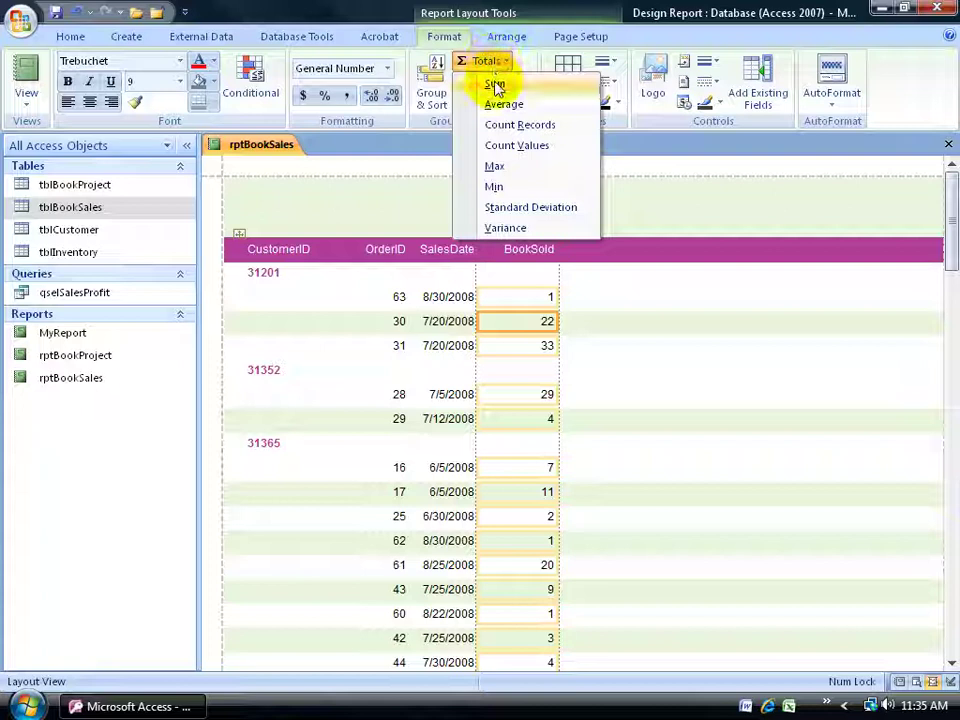
pyautogui.click(494, 85)
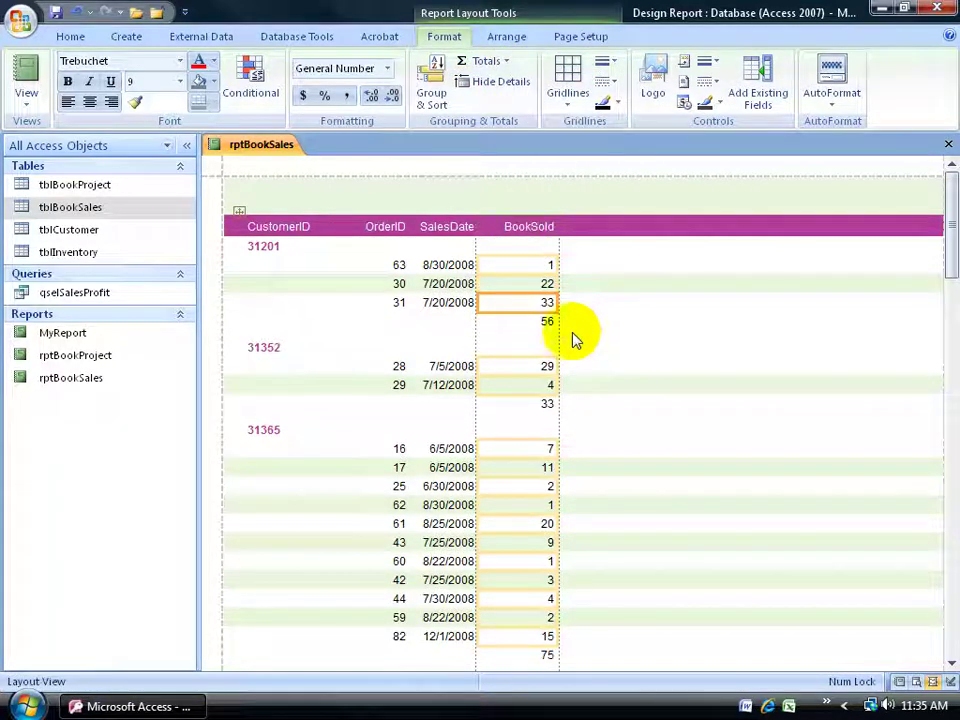
pyautogui.click(569, 170)
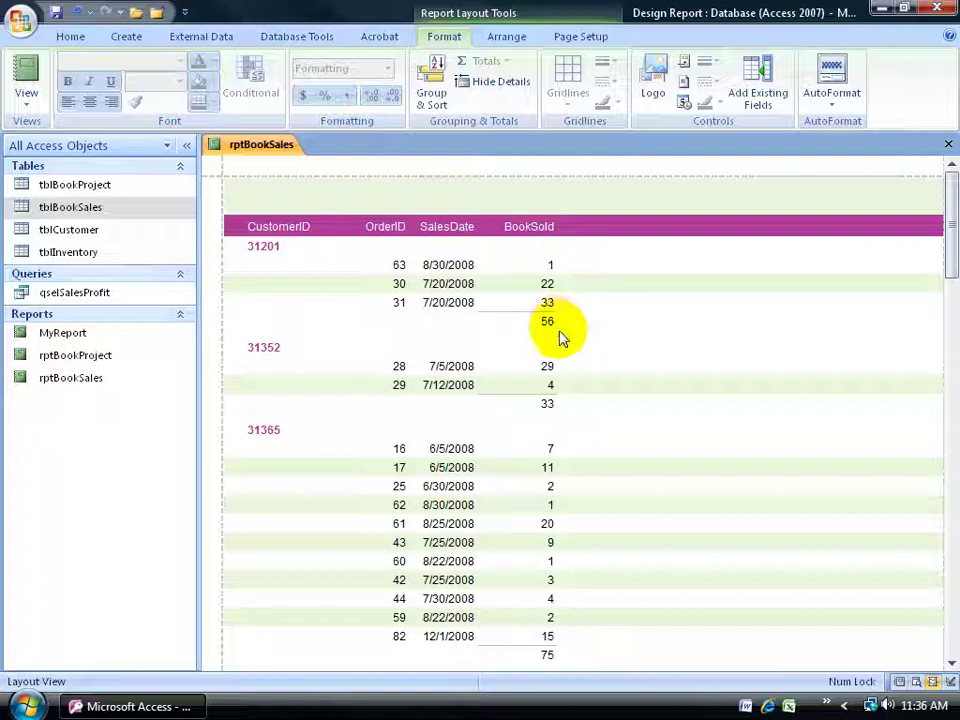
pyautogui.moveTo(950, 268); pyautogui.dragTo(952, 627)
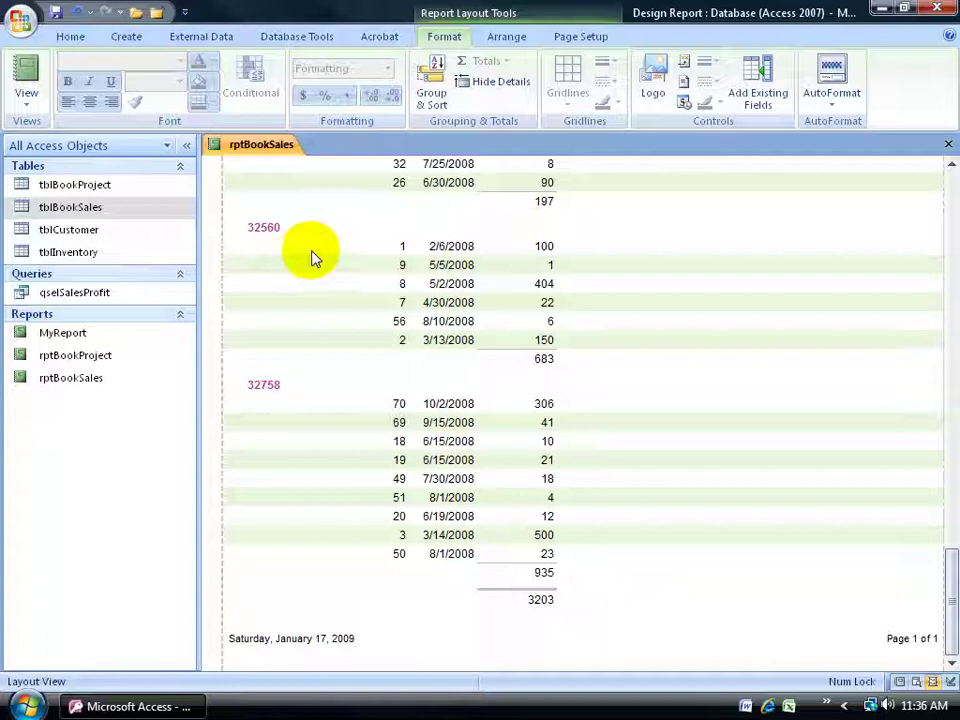
# Undo the BookSold Sum total and switch rptBookSales to Design View
pyautogui.click(76, 11)
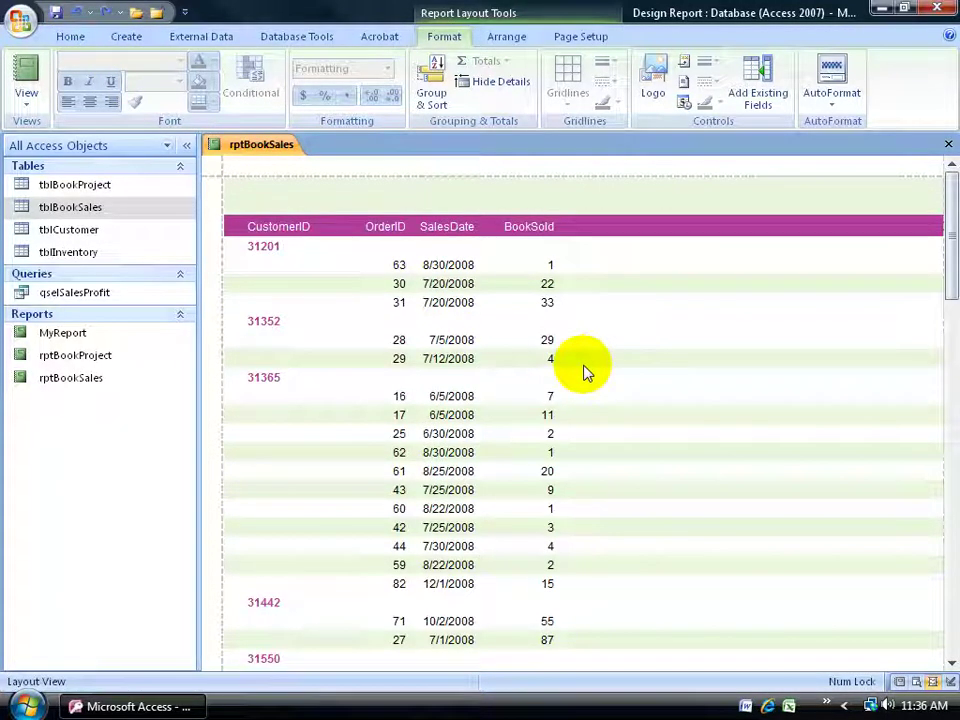
pyautogui.rightClick(254, 147)
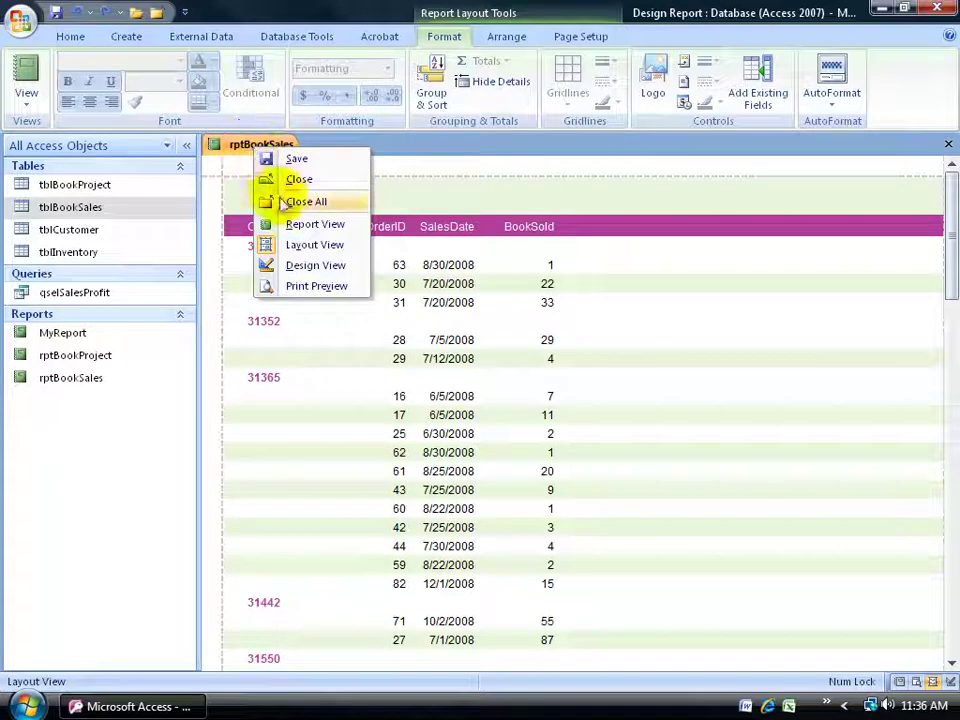
pyautogui.click(310, 265)
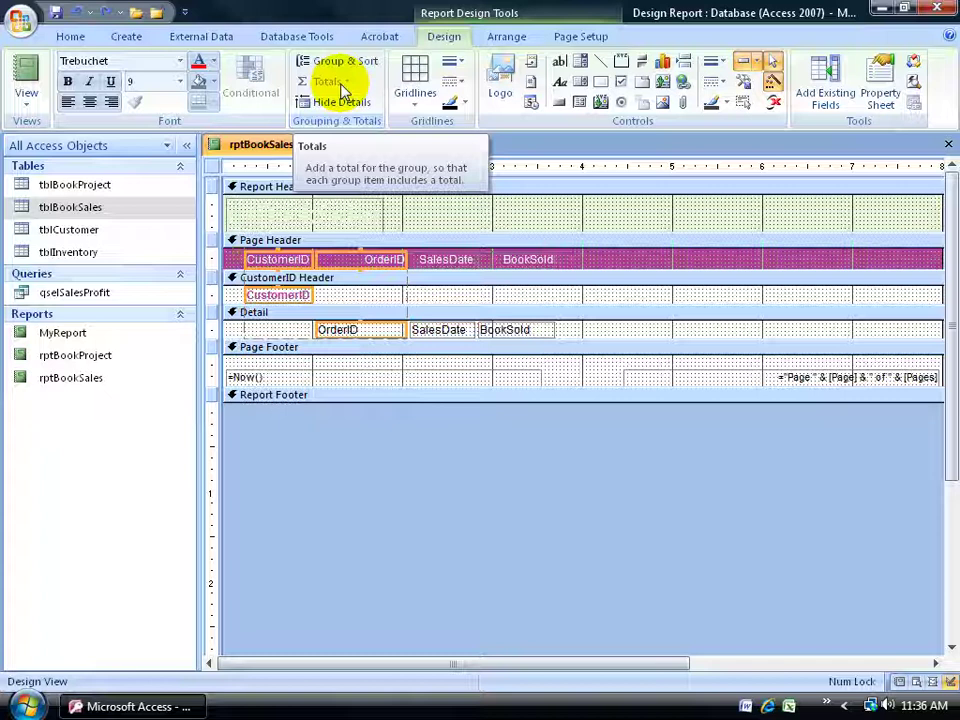
# Add a Sum total for the BookSold field of the Detail section in Design View
pyautogui.click(538, 334)
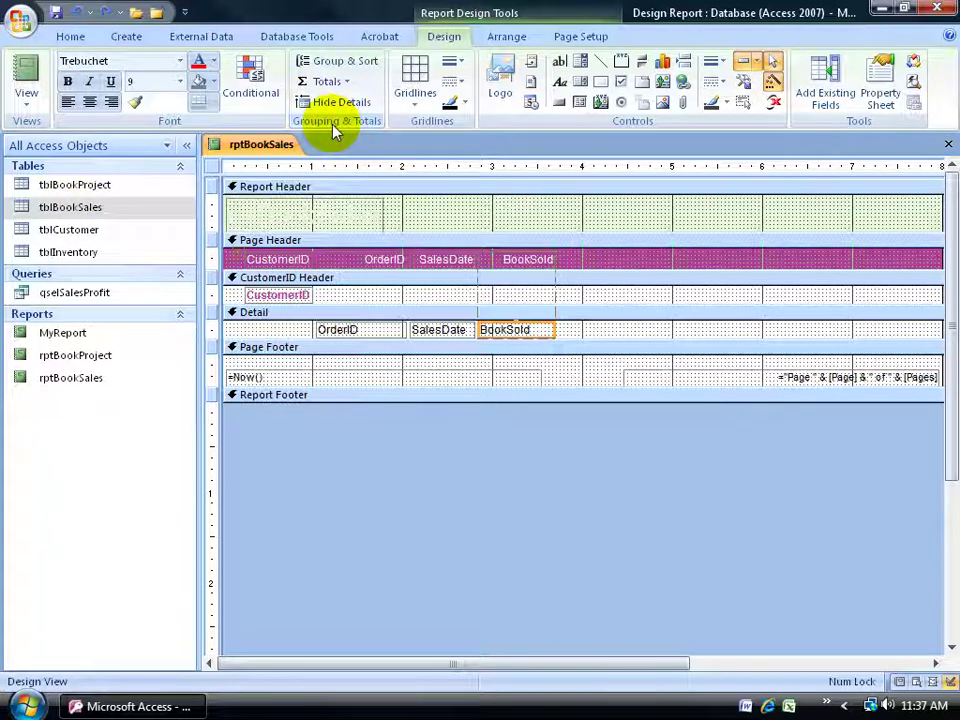
pyautogui.click(344, 82)
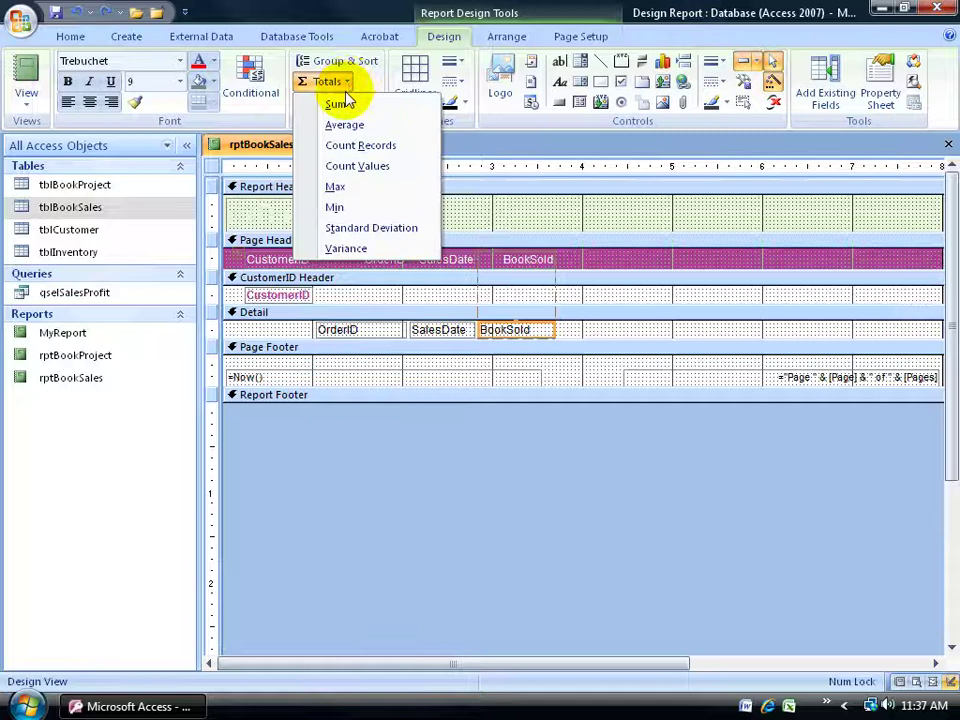
pyautogui.click(337, 103)
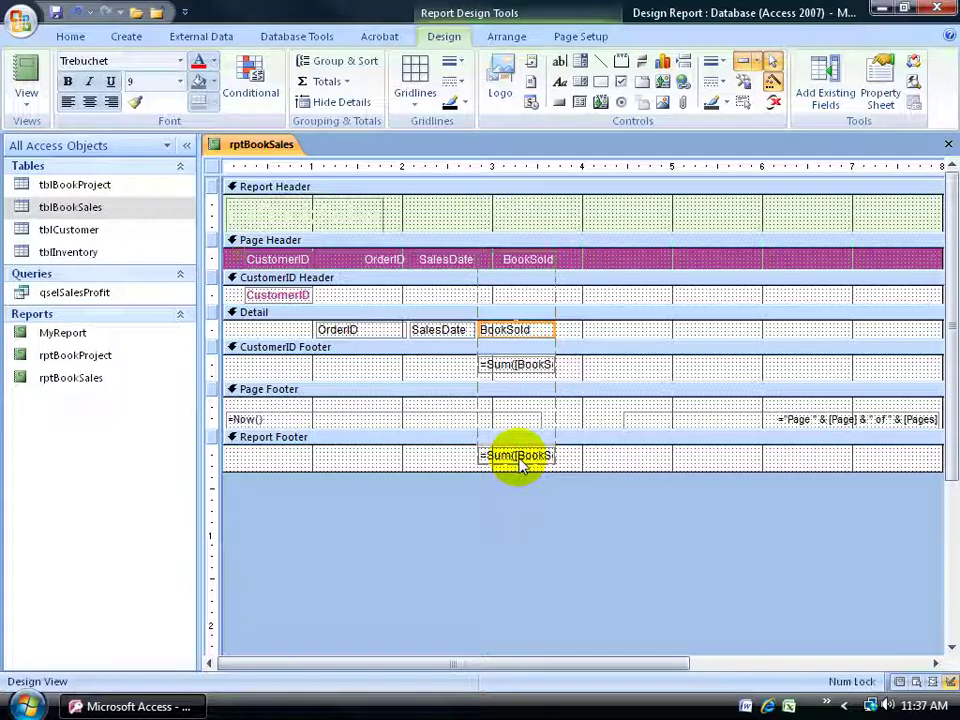
# Show the report in Report View and examine the BookSold totals per customer down to the grand total
pyautogui.click(20, 80)
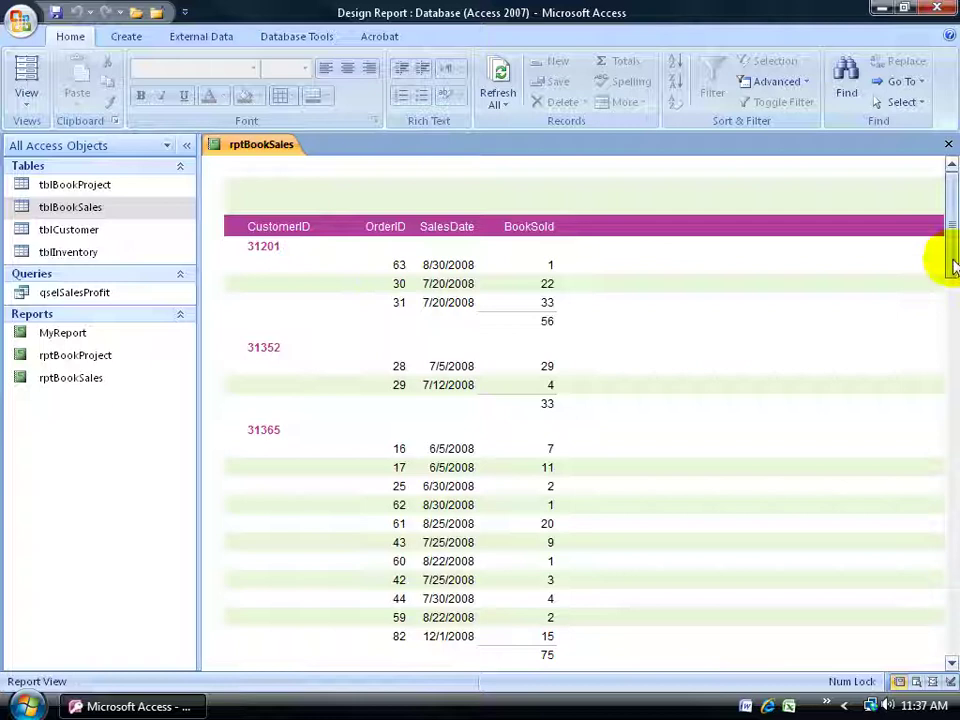
pyautogui.moveTo(946, 256); pyautogui.dragTo(946, 290)
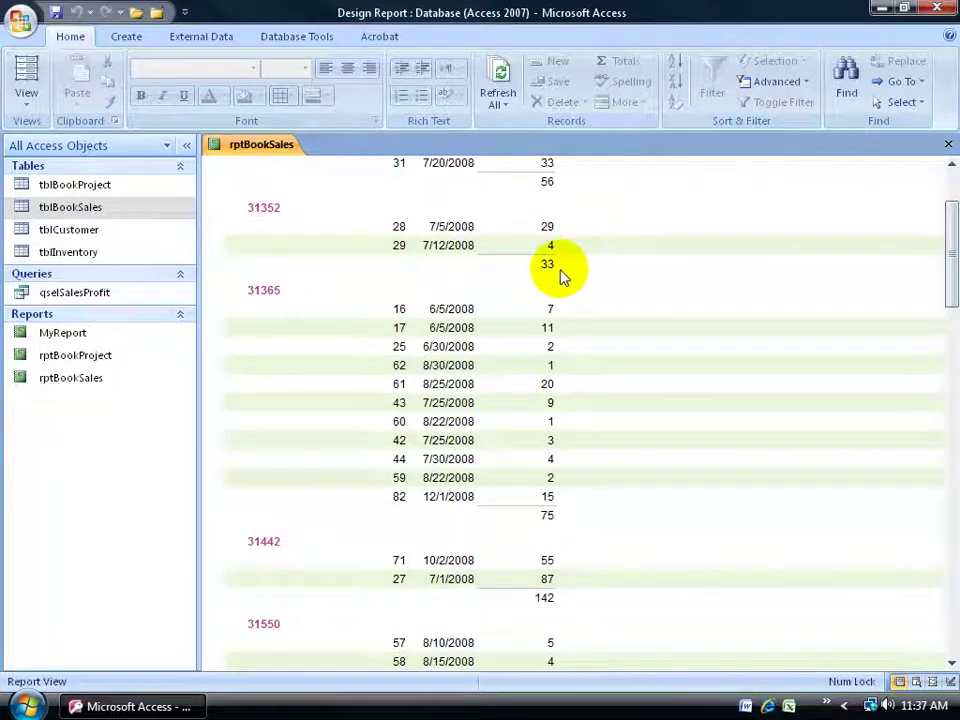
pyautogui.moveTo(940, 262); pyautogui.dragTo(943, 482)
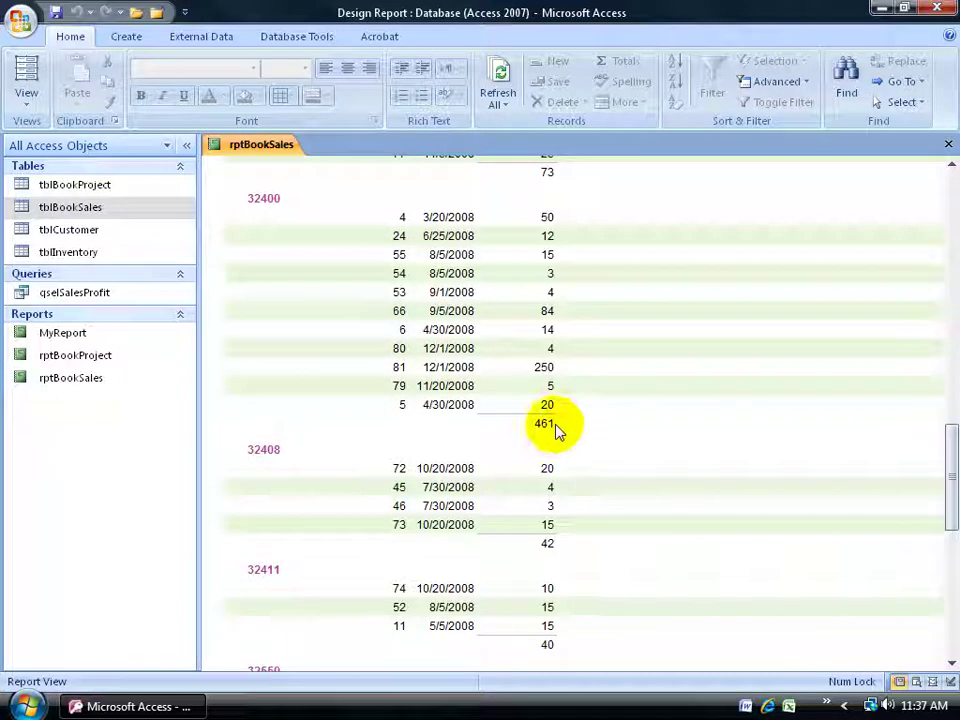
pyautogui.moveTo(953, 482); pyautogui.dragTo(949, 604)
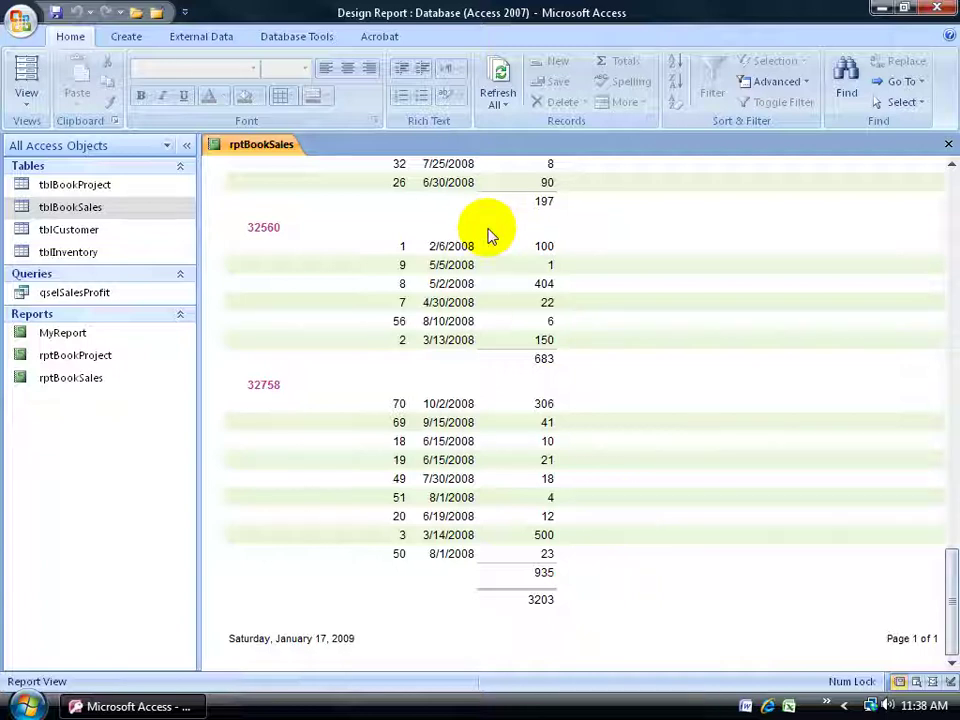
# Close the rptBookSales report and open the rptBookProject report
pyautogui.click(948, 144)
pyautogui.click(410, 397)
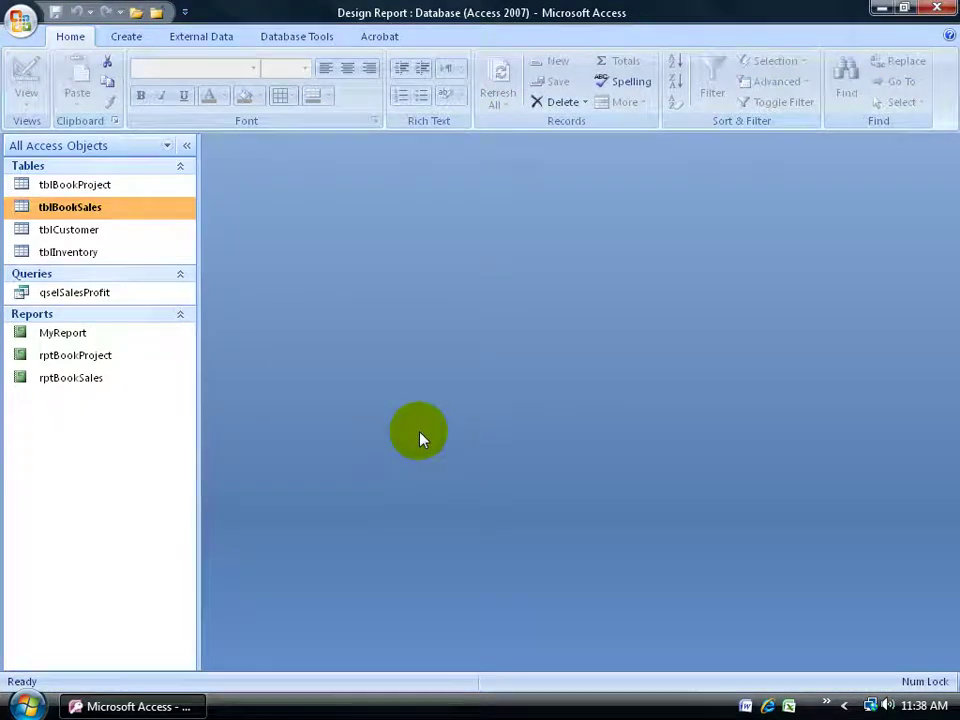
pyautogui.doubleClick(95, 362)
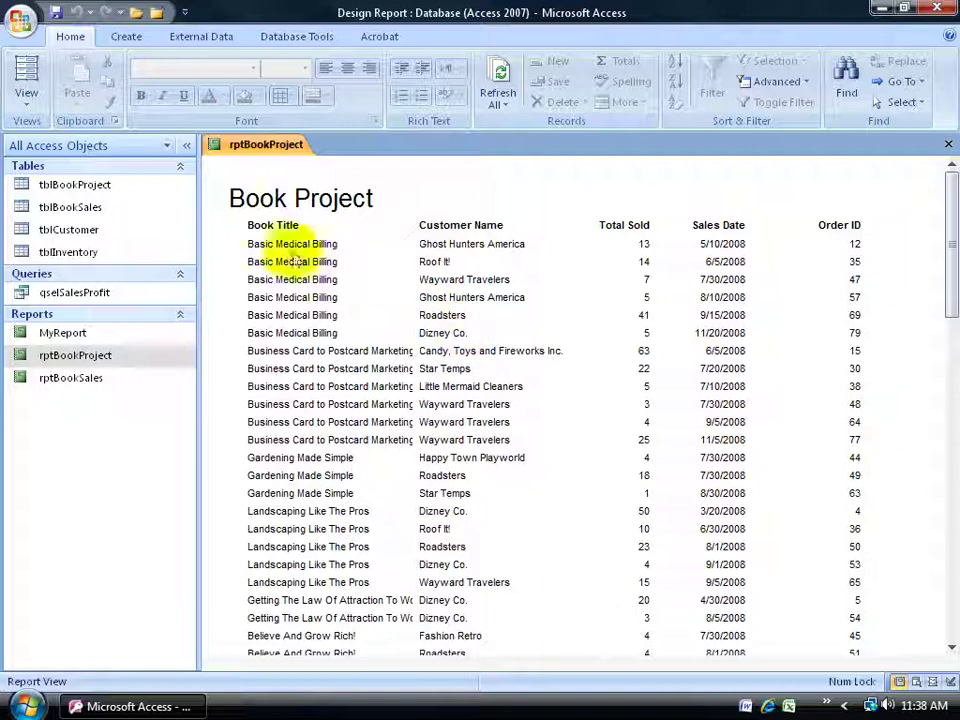
pyautogui.moveTo(256, 243); pyautogui.dragTo(335, 240)
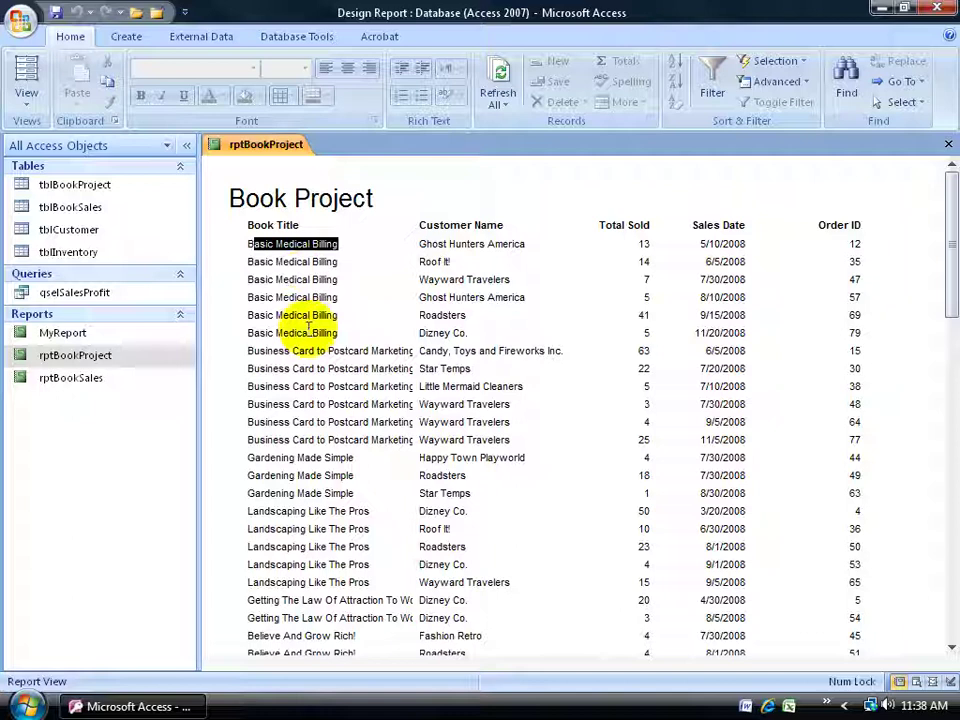
pyautogui.moveTo(275, 243); pyautogui.dragTo(326, 242)
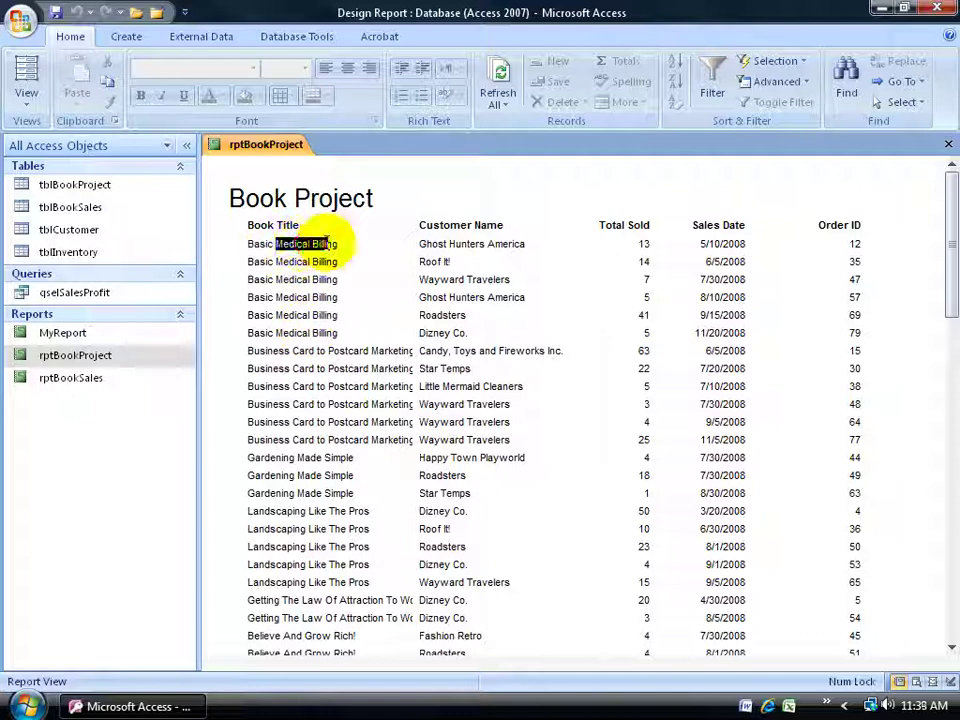
pyautogui.moveTo(427, 243); pyautogui.dragTo(465, 300)
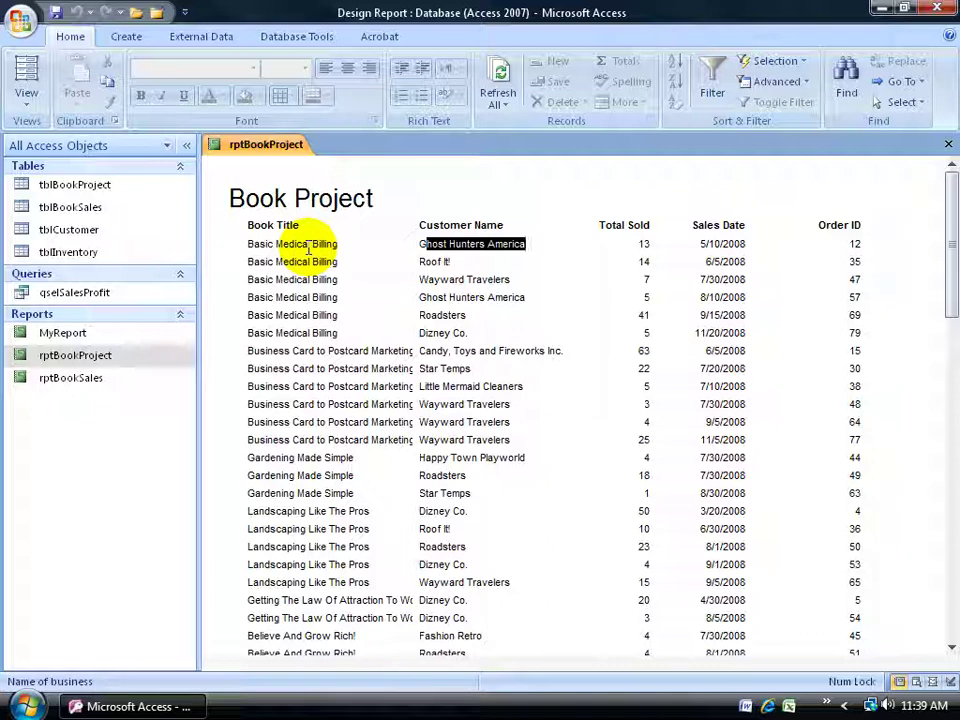
# Switch rptBookProject to Layout View and group the report on BookTitle
pyautogui.rightClick(263, 148)
pyautogui.click(320, 243)
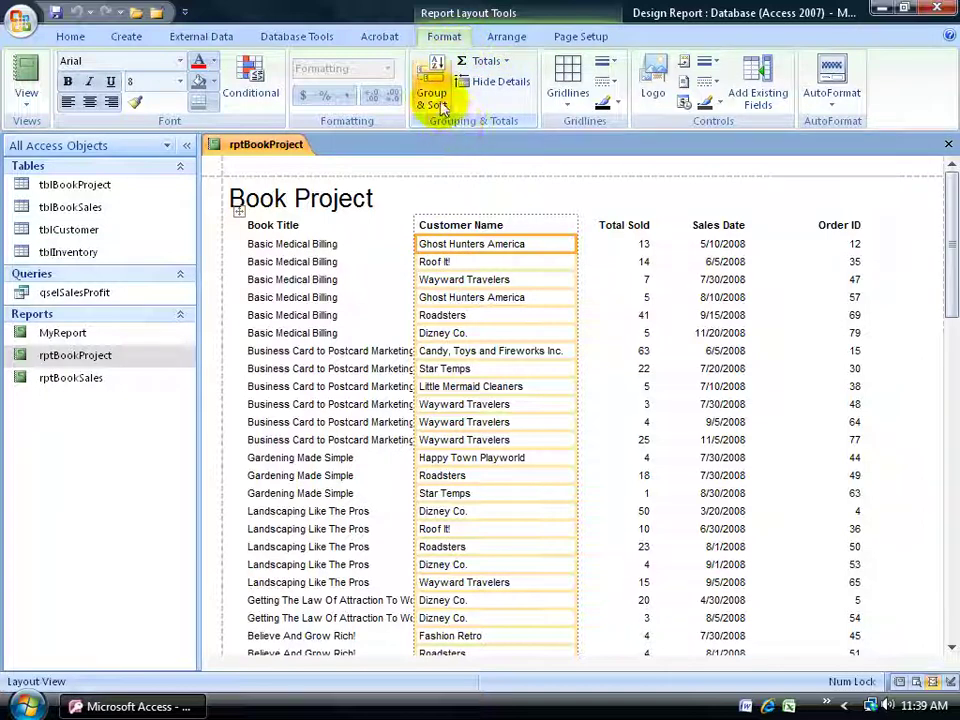
pyautogui.click(441, 104)
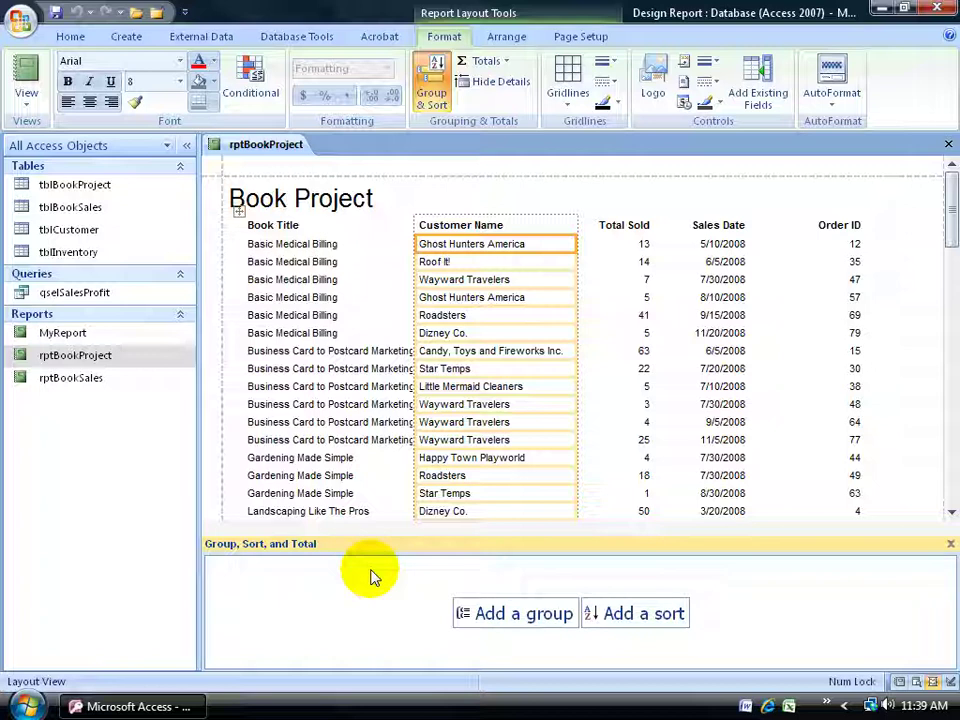
pyautogui.click(509, 617)
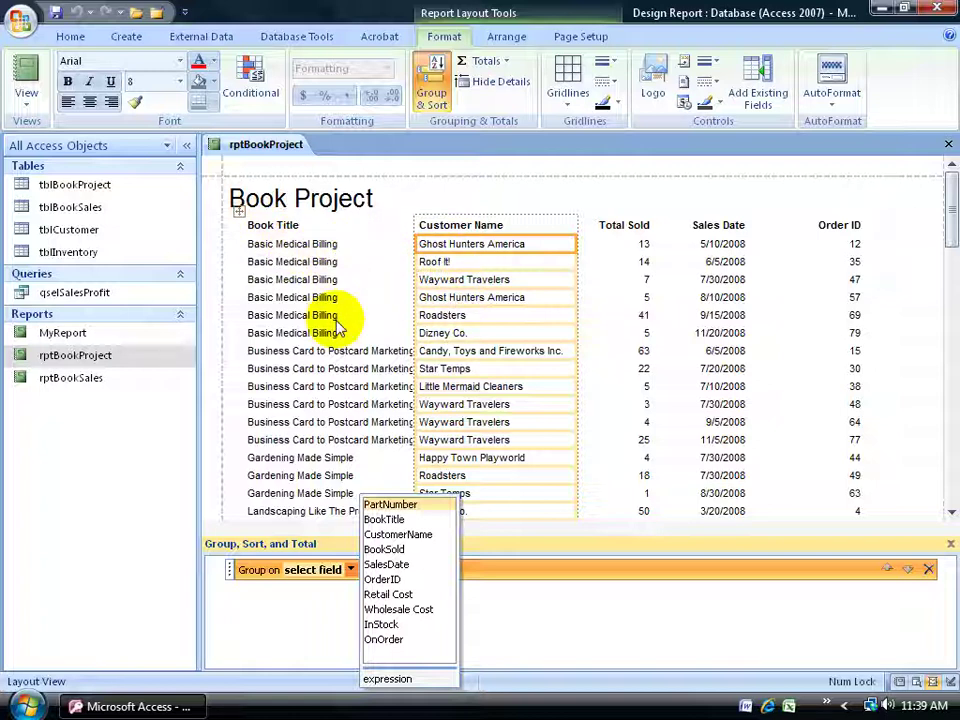
pyautogui.click(388, 519)
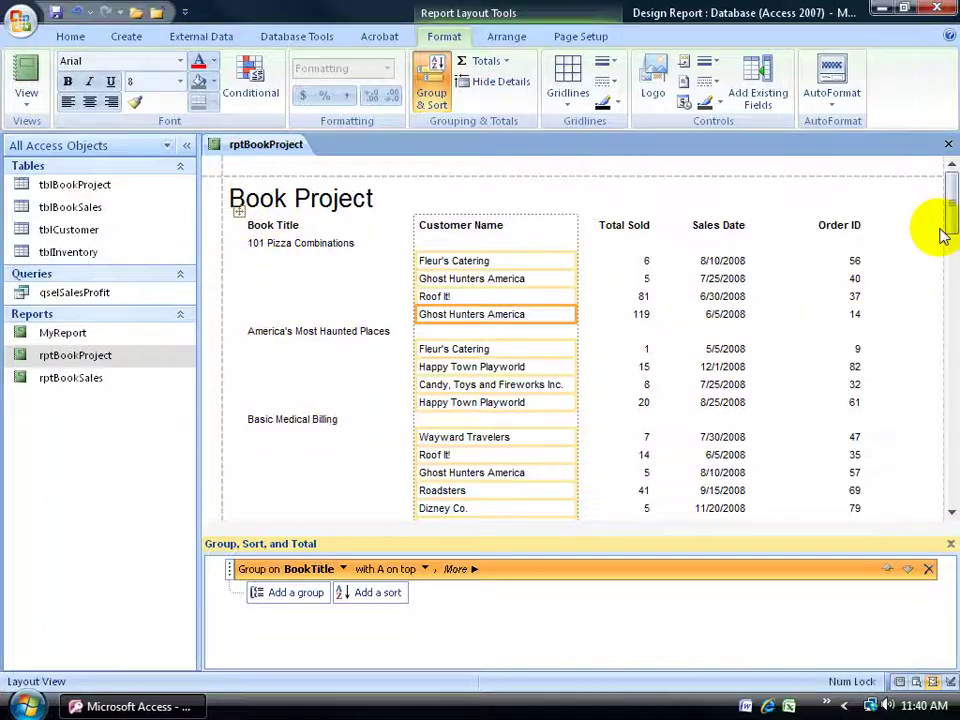
# Add a sort by CustomerName with A on top within the BookTitle group
pyautogui.moveTo(951, 212); pyautogui.dragTo(943, 171)
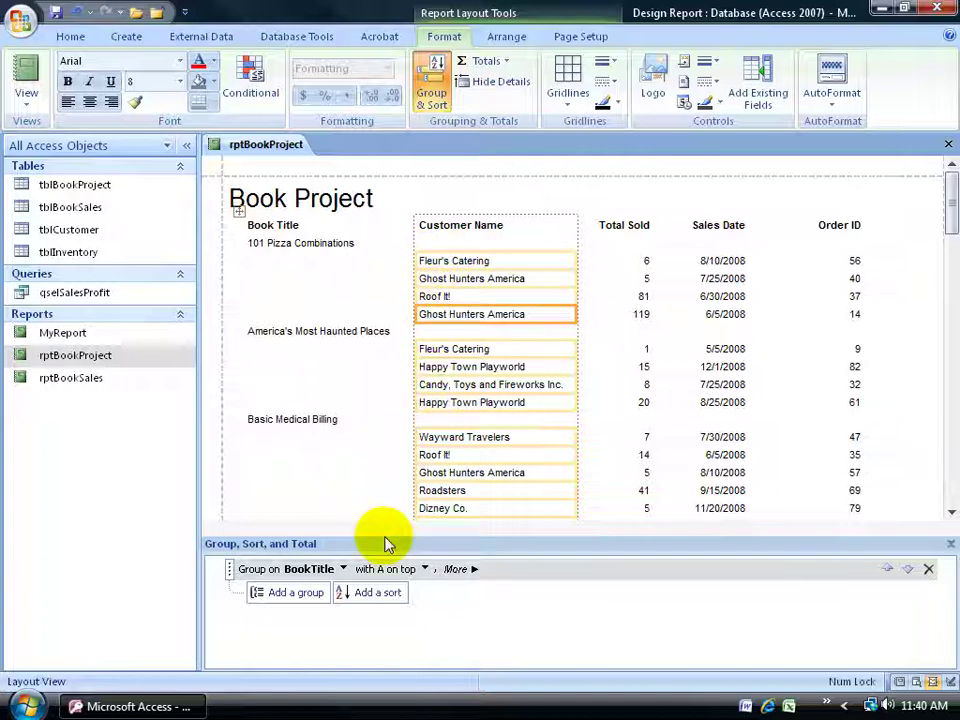
pyautogui.click(386, 594)
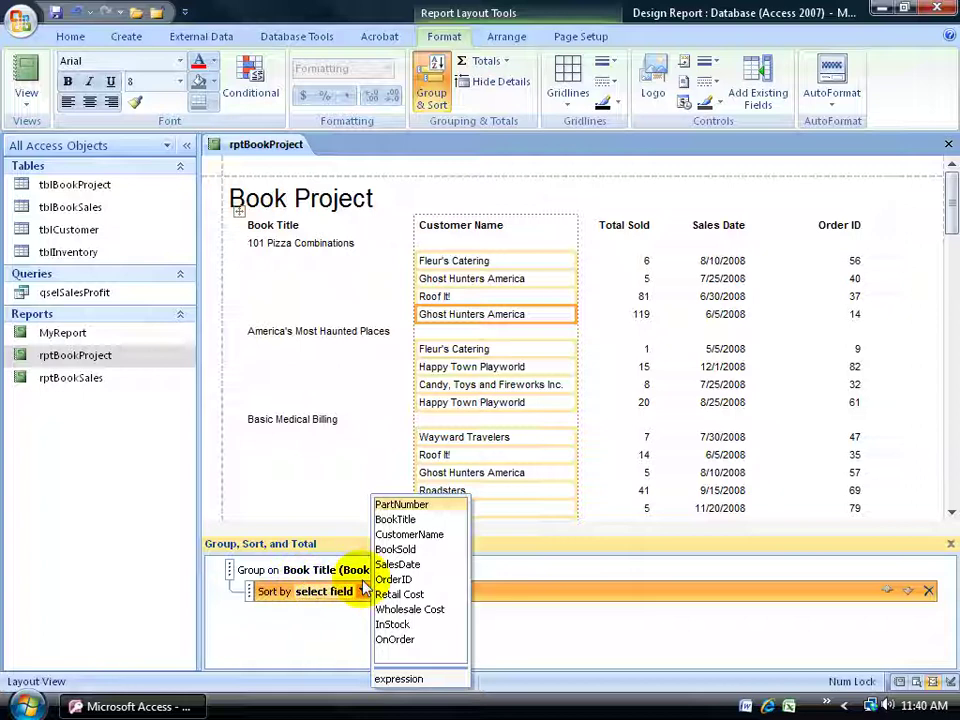
pyautogui.click(410, 535)
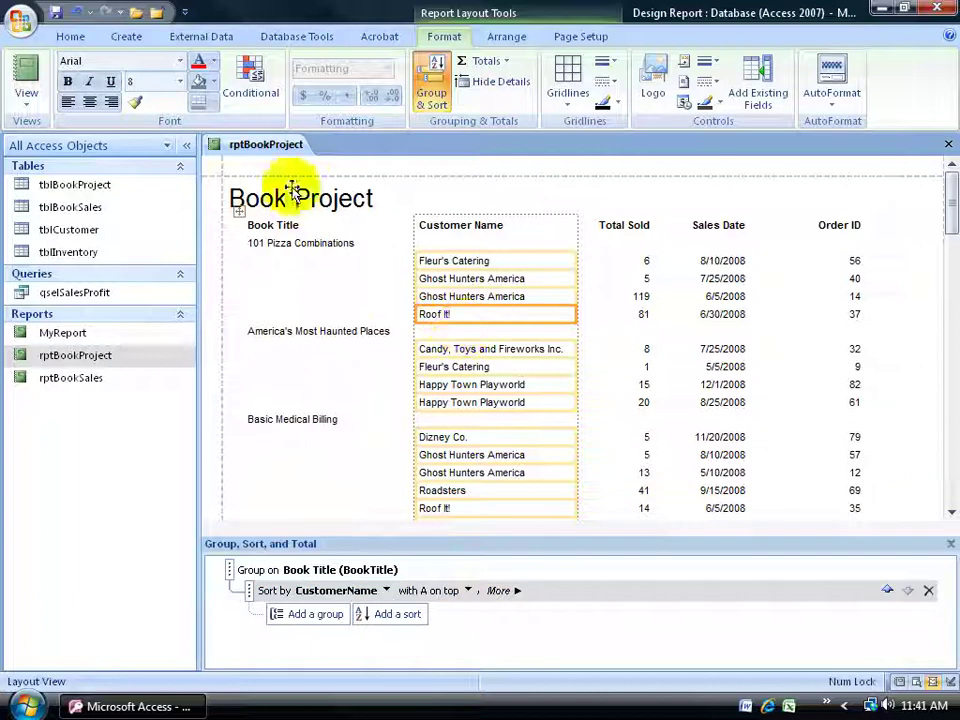
# Show the report in Report View and examine the customers listed under each book title
pyautogui.rightClick(281, 145)
pyautogui.click(321, 223)
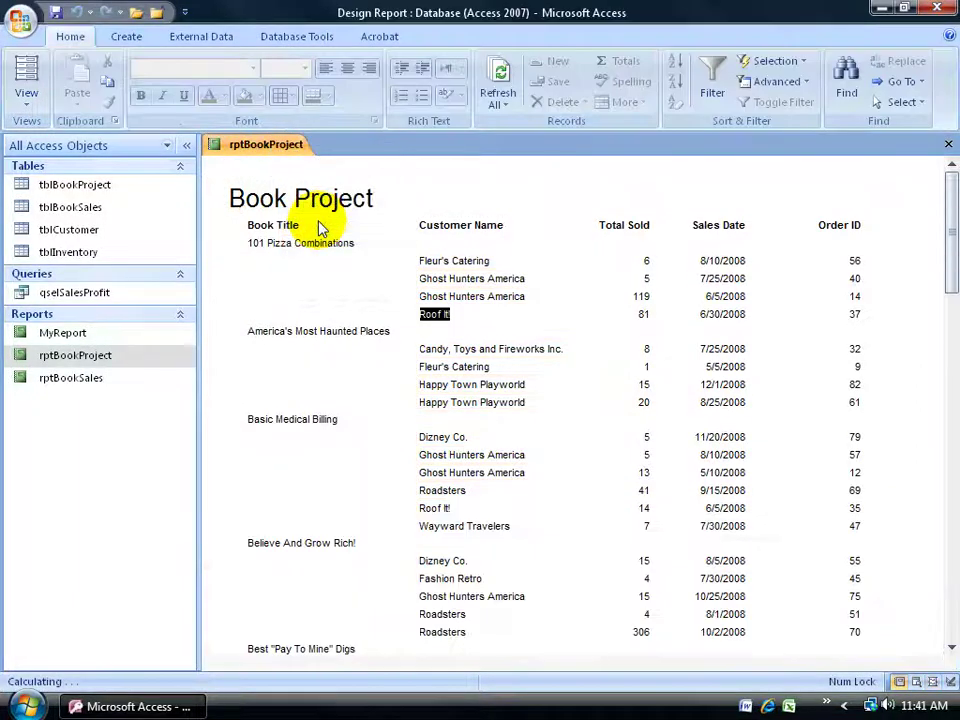
pyautogui.moveTo(943, 264); pyautogui.dragTo(943, 621)
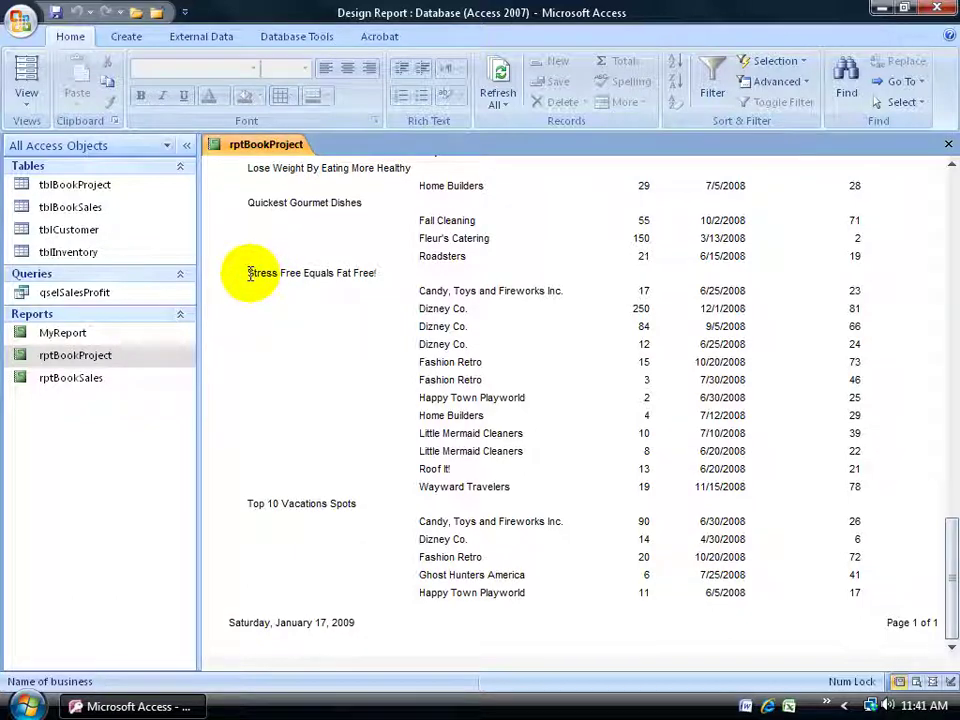
pyautogui.moveTo(366, 274); pyautogui.dragTo(243, 276)
pyautogui.click(243, 276)
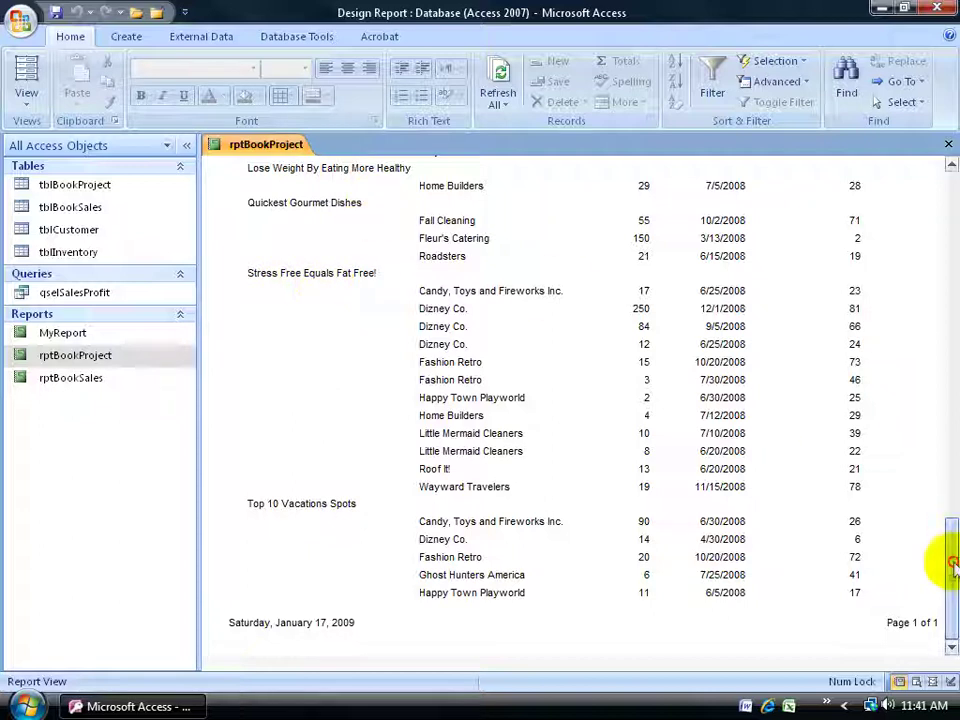
pyautogui.moveTo(948, 562); pyautogui.dragTo(948, 452)
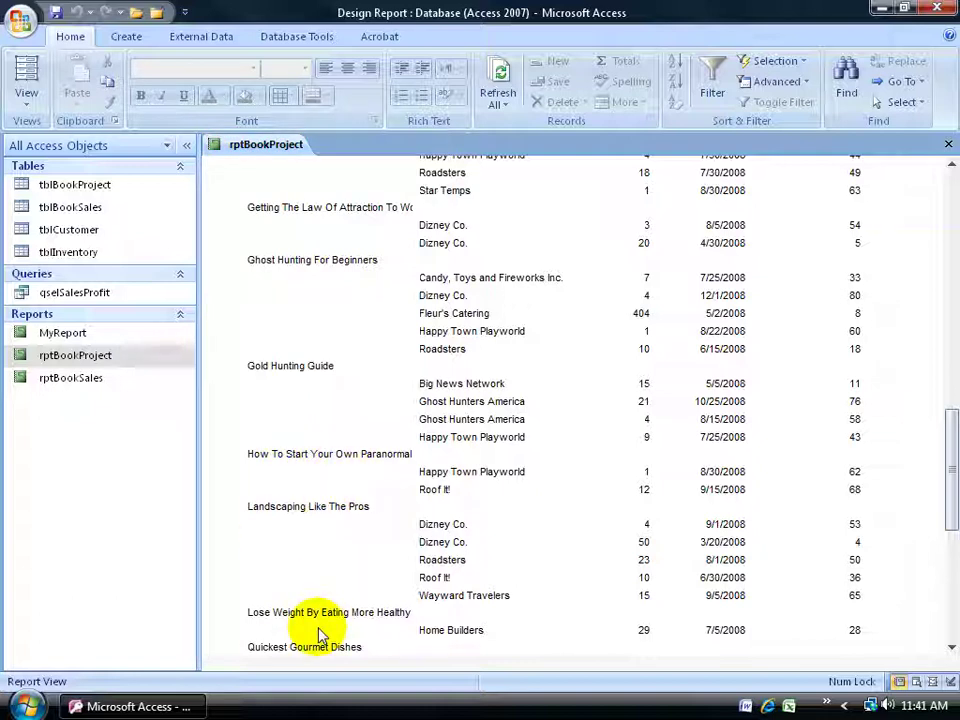
# Open the report in Print Preview and look through its pages up to page 3
pyautogui.rightClick(245, 147)
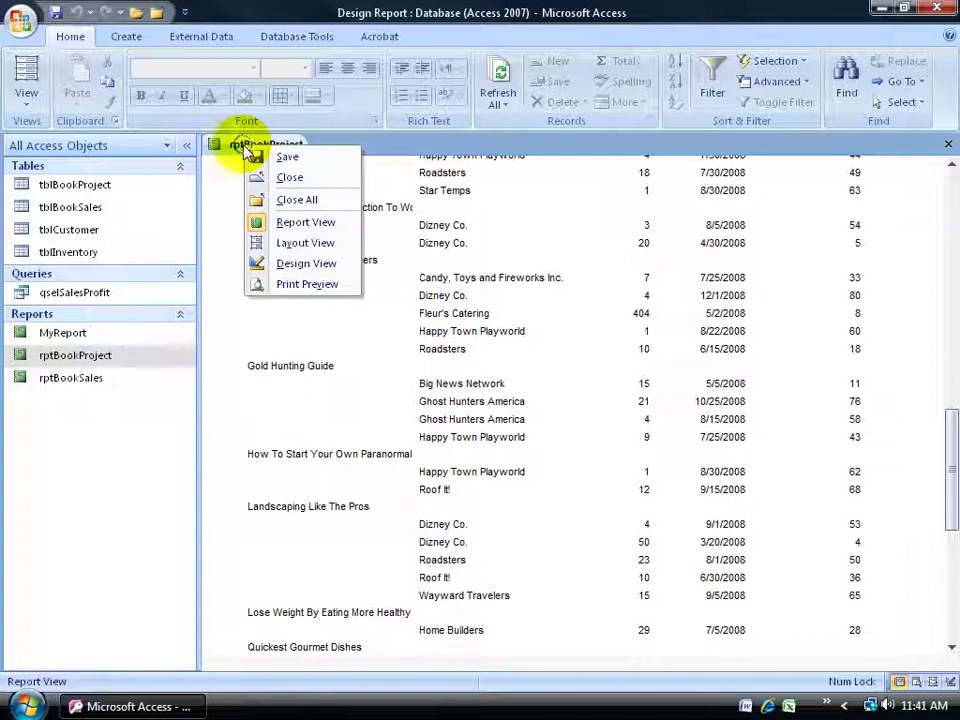
pyautogui.click(275, 285)
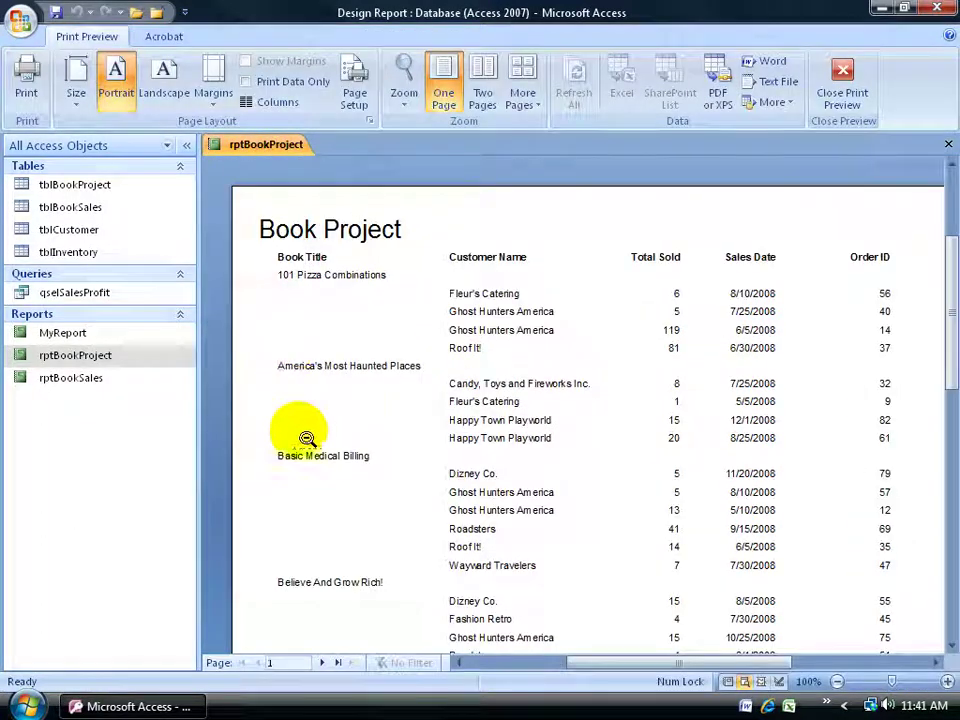
pyautogui.click(322, 663)
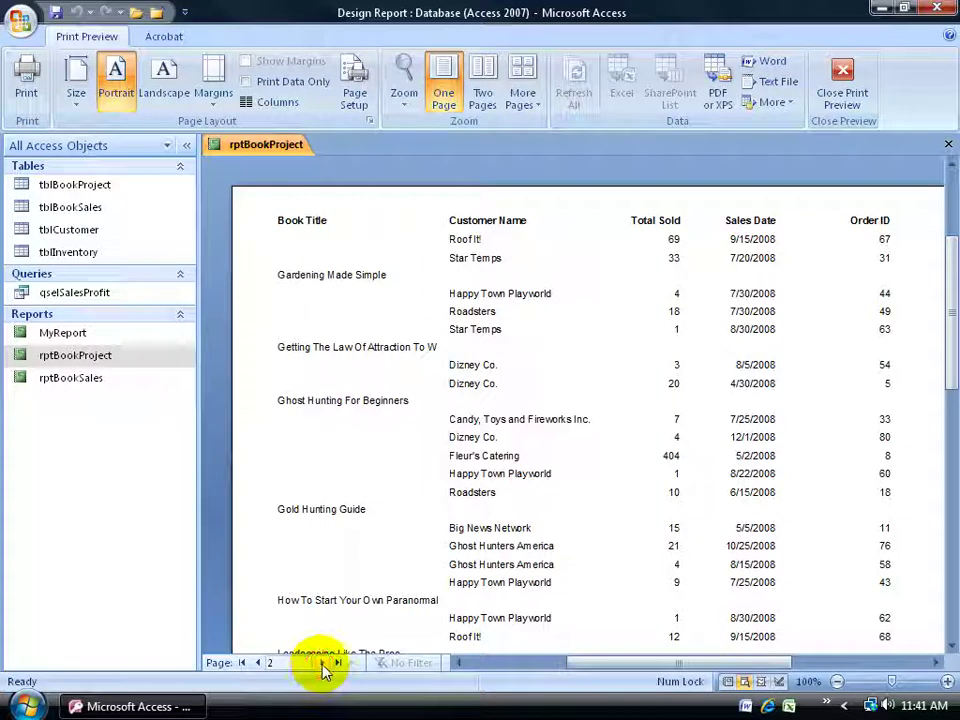
pyautogui.click(322, 663)
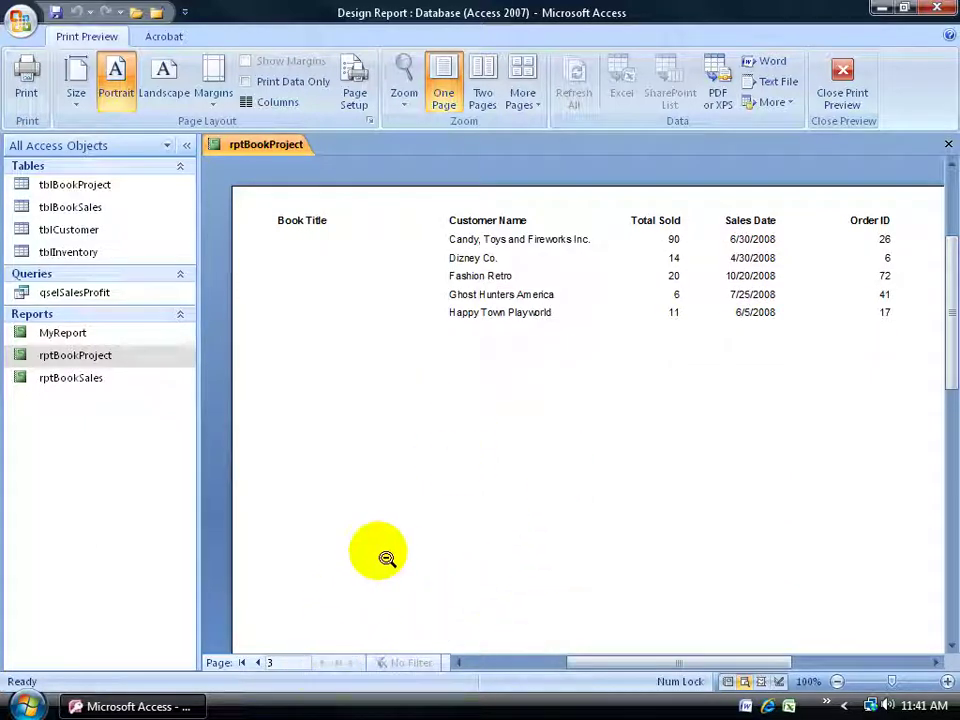
# In Design View, delete the CustomerName sort and the BookTitle grouping level together with its header controls
pyautogui.rightClick(255, 148)
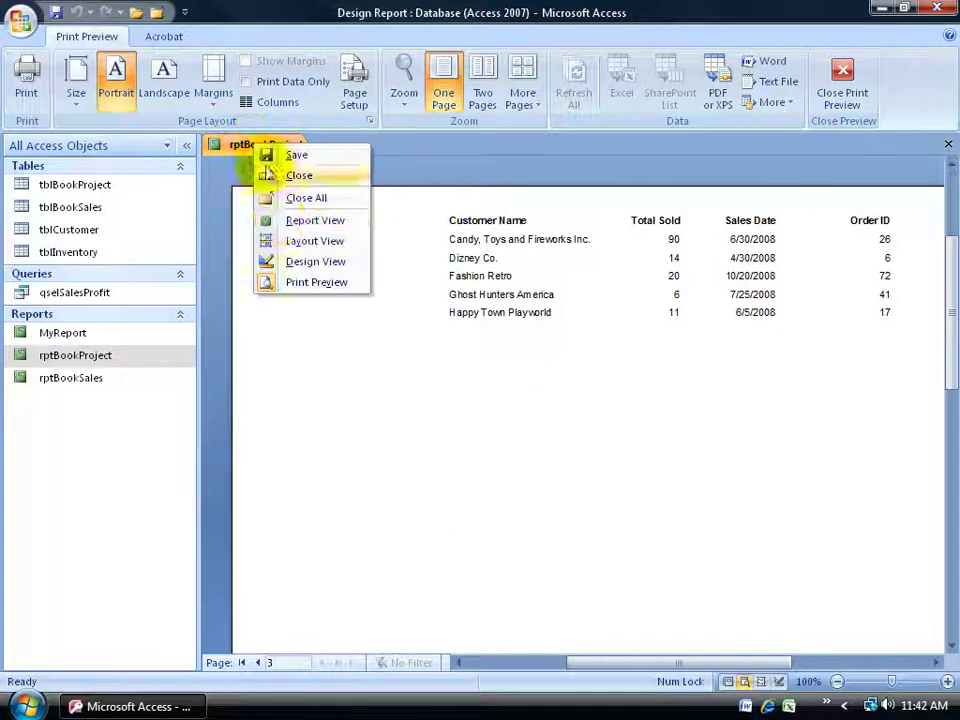
pyautogui.click(294, 262)
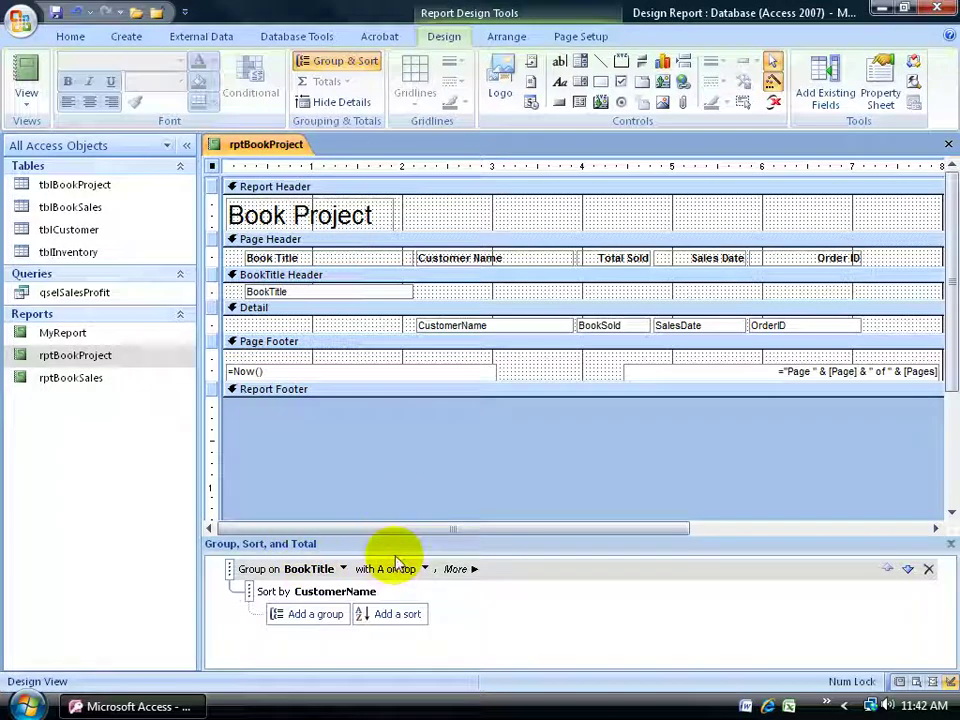
pyautogui.click(949, 543)
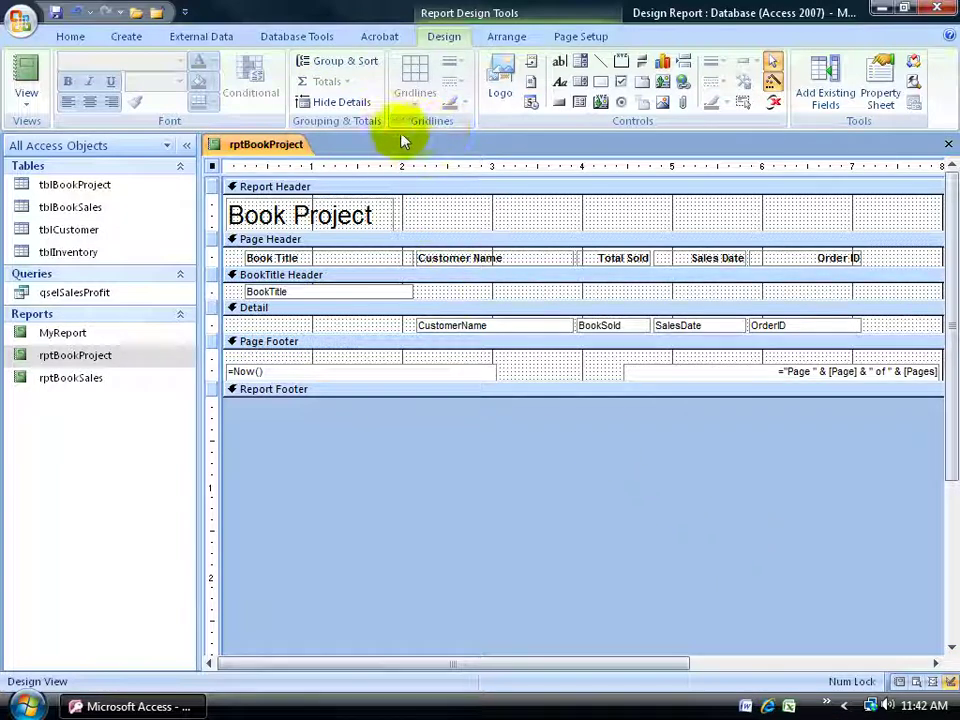
pyautogui.click(335, 61)
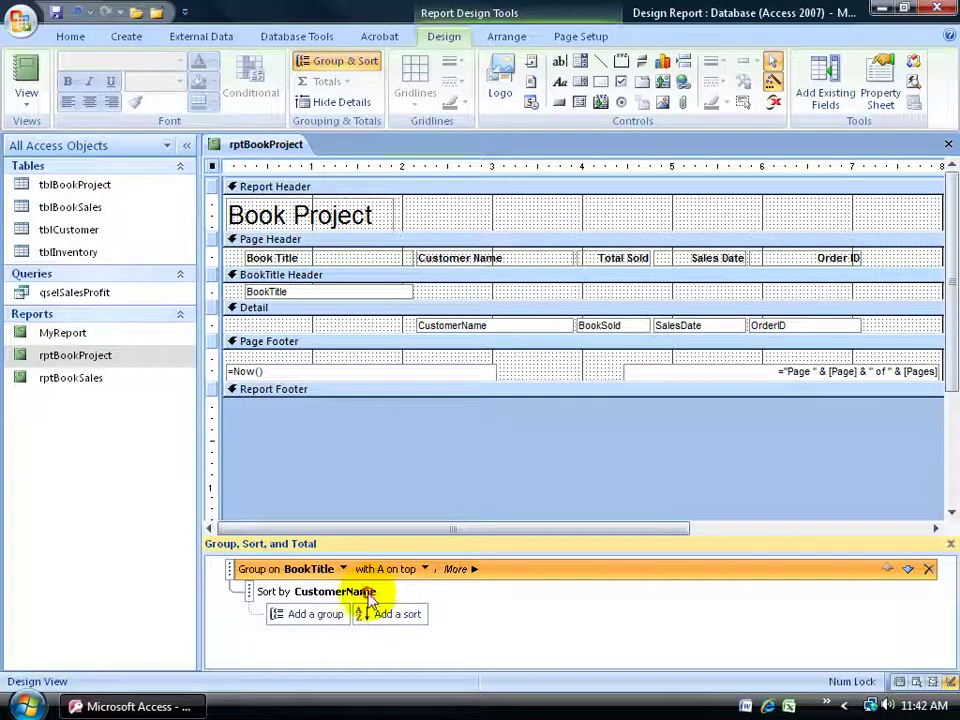
pyautogui.click(368, 595)
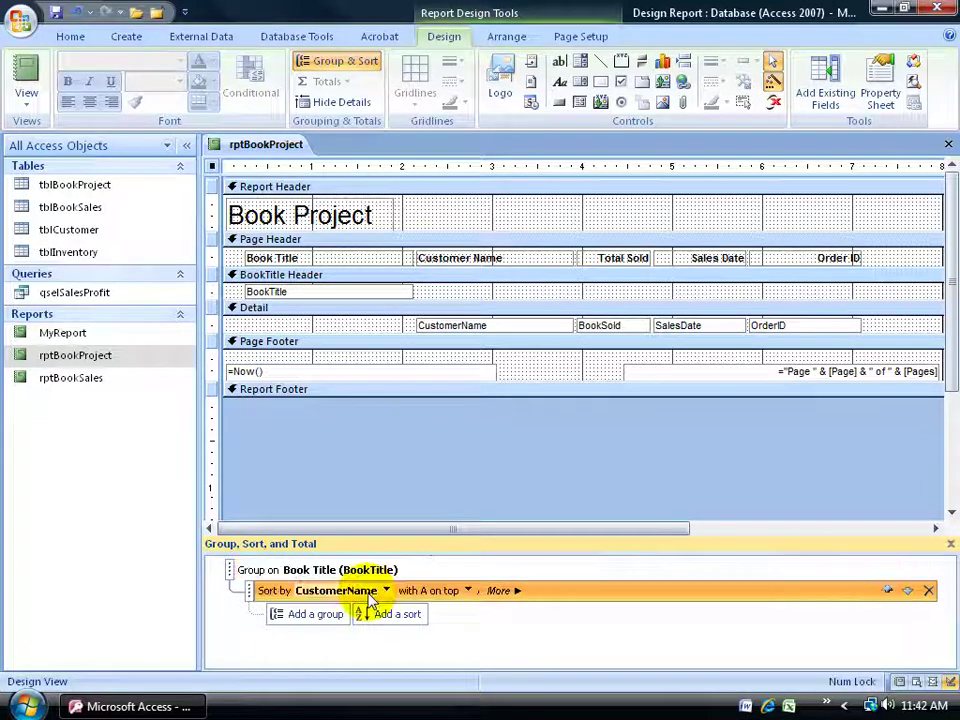
pyautogui.click(929, 592)
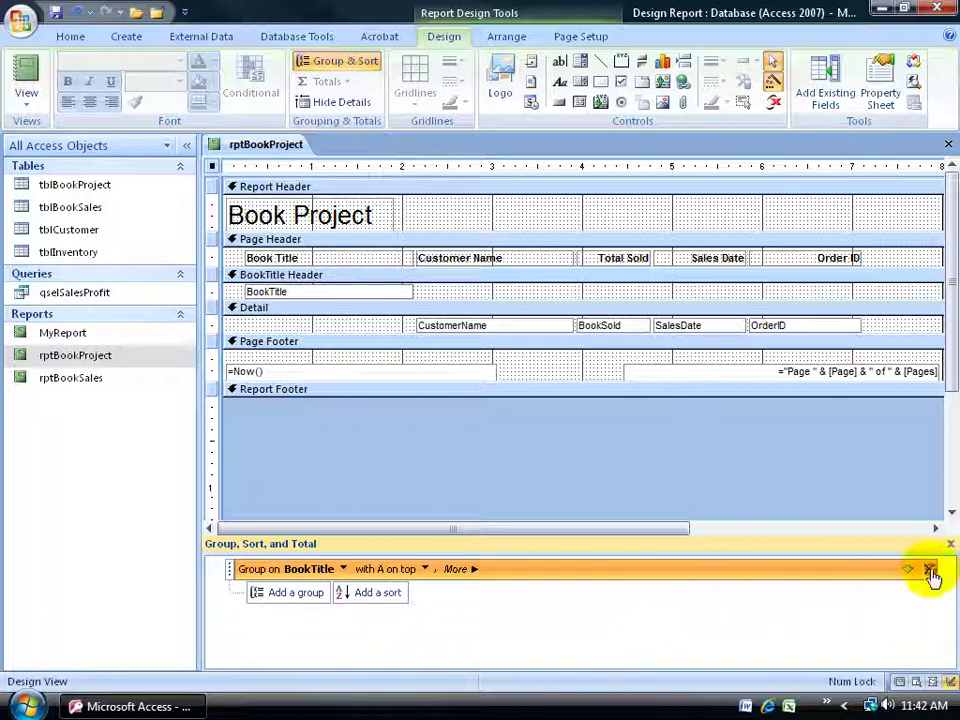
pyautogui.click(928, 569)
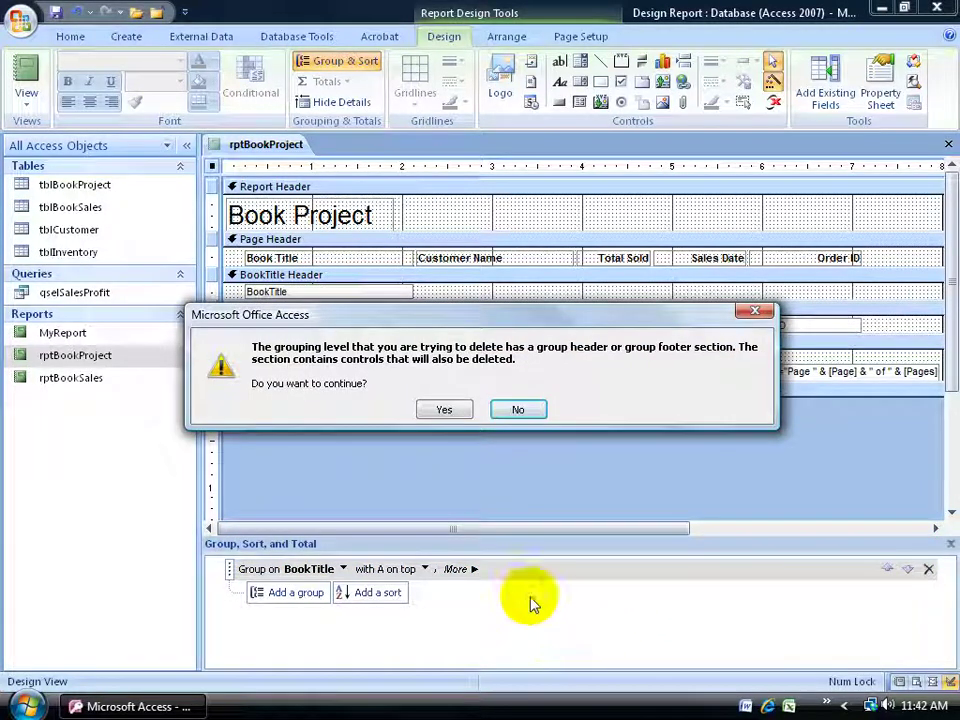
pyautogui.moveTo(471, 317); pyautogui.dragTo(529, 395)
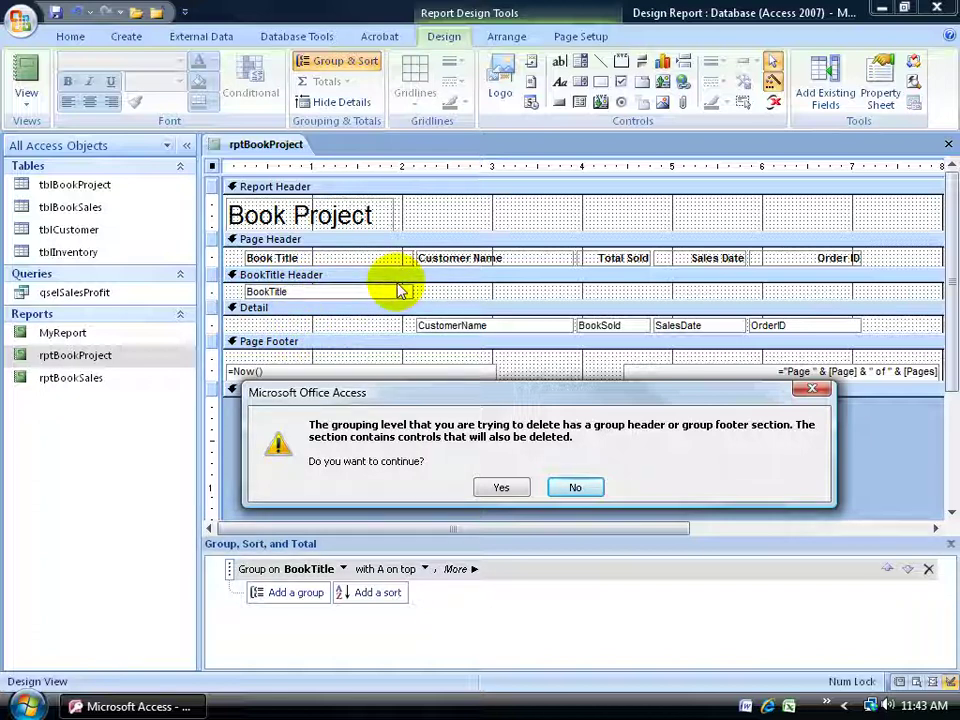
pyautogui.click(501, 487)
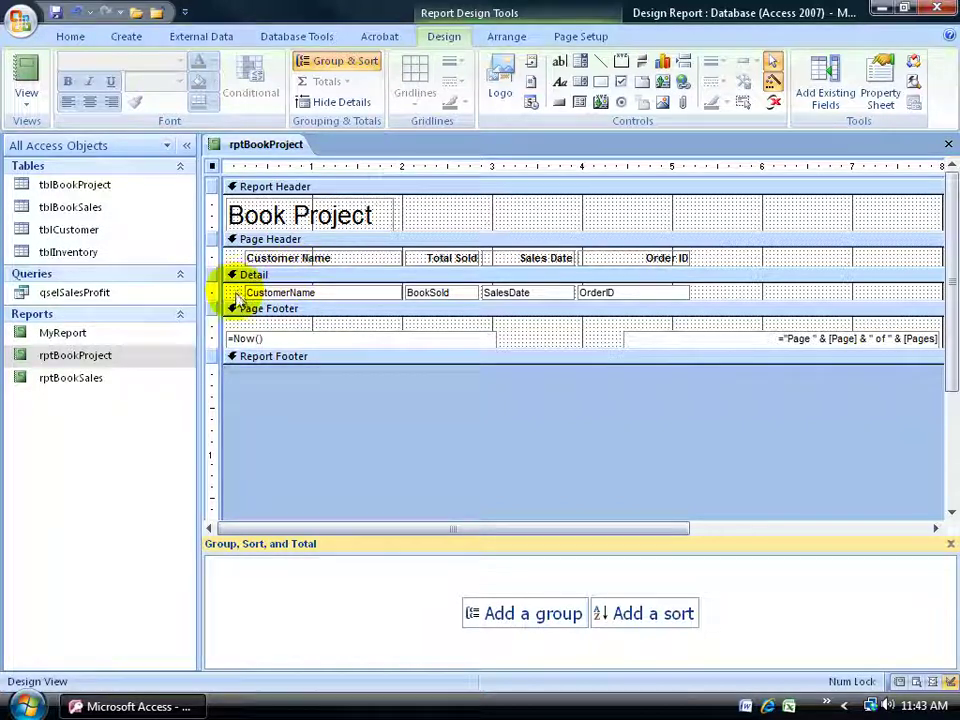
# Check the ungrouped report in Report View and return to Design View
pyautogui.click(26, 76)
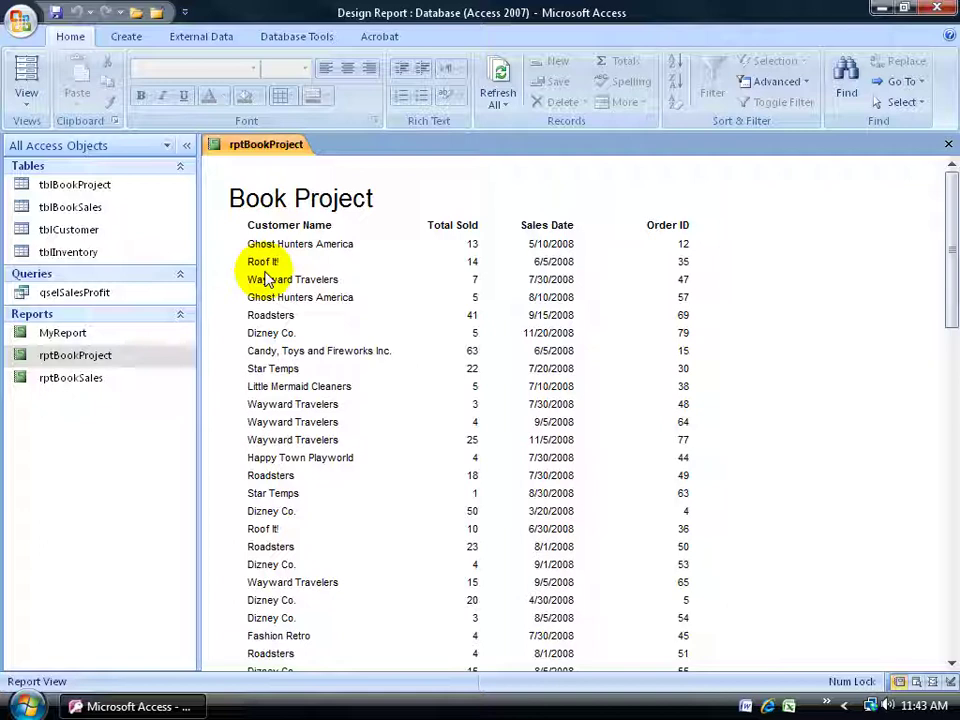
pyautogui.rightClick(258, 148)
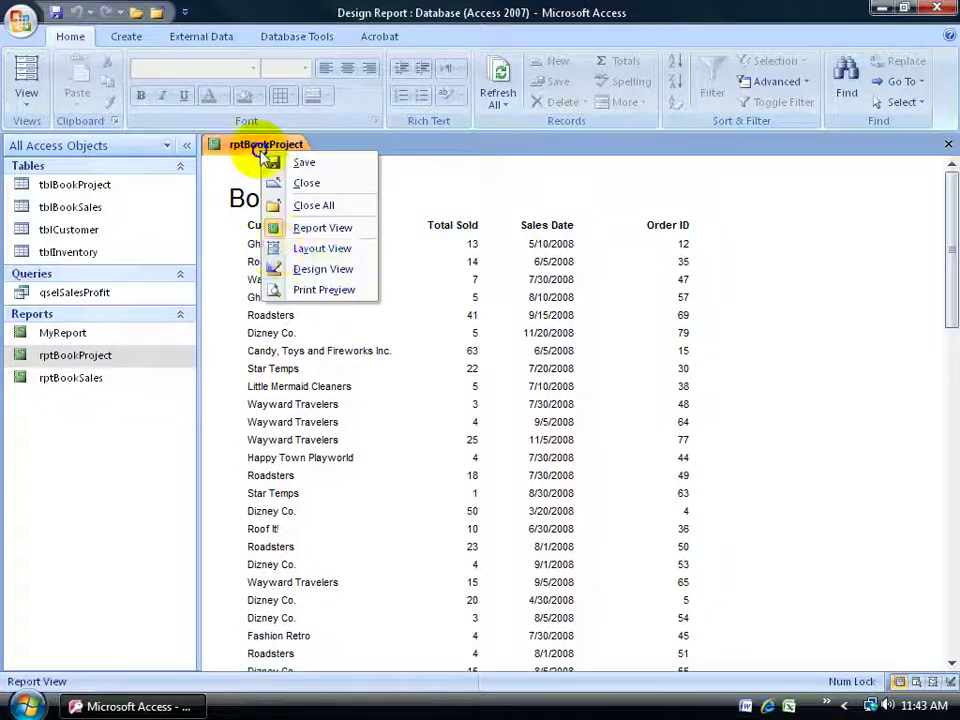
pyautogui.click(278, 267)
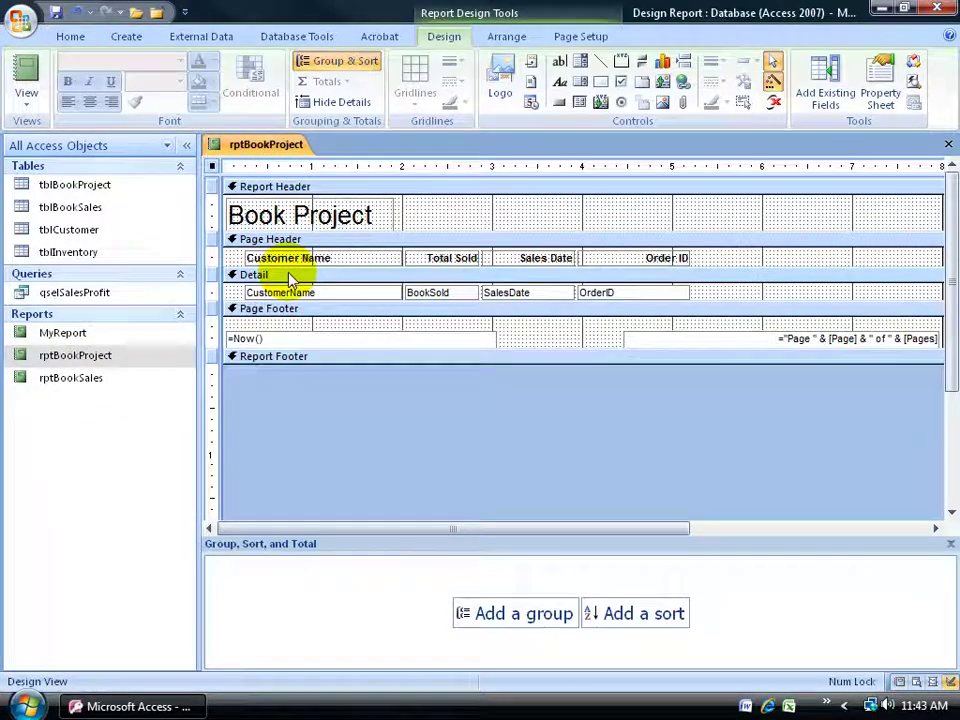
# Limit the field list to the current record source, add the BookTitle field to the Detail section and select its label
pyautogui.click(824, 104)
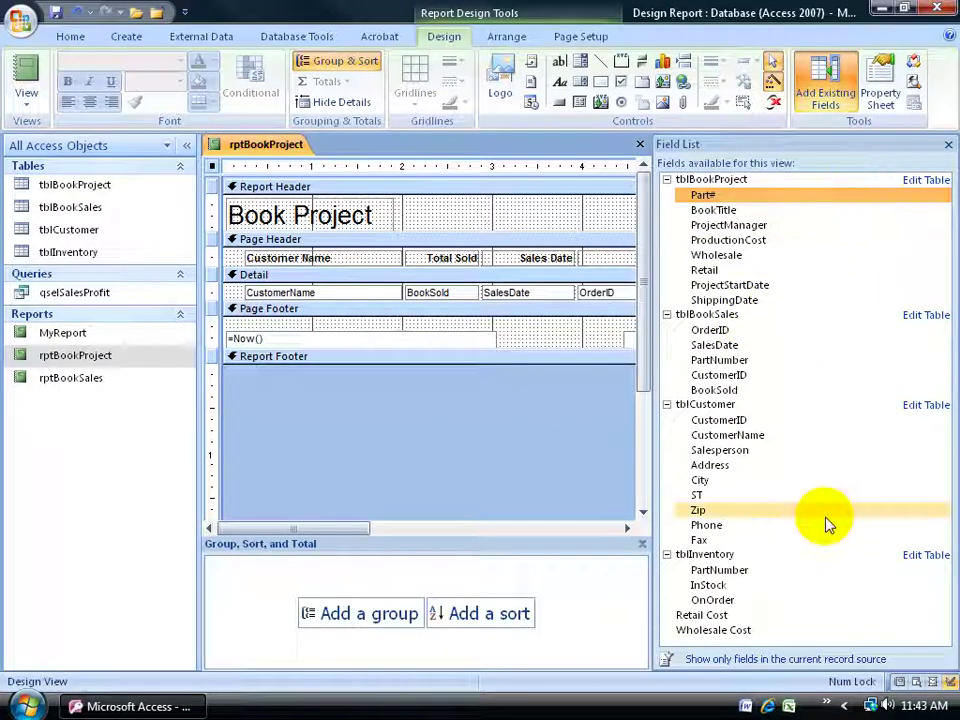
pyautogui.click(768, 660)
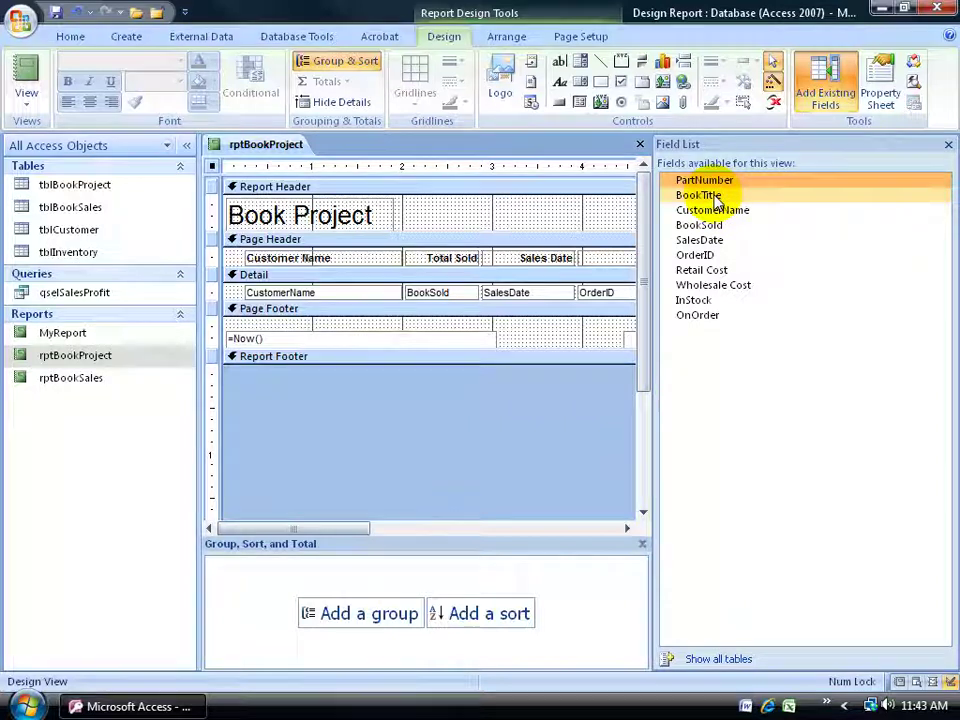
pyautogui.click(242, 277)
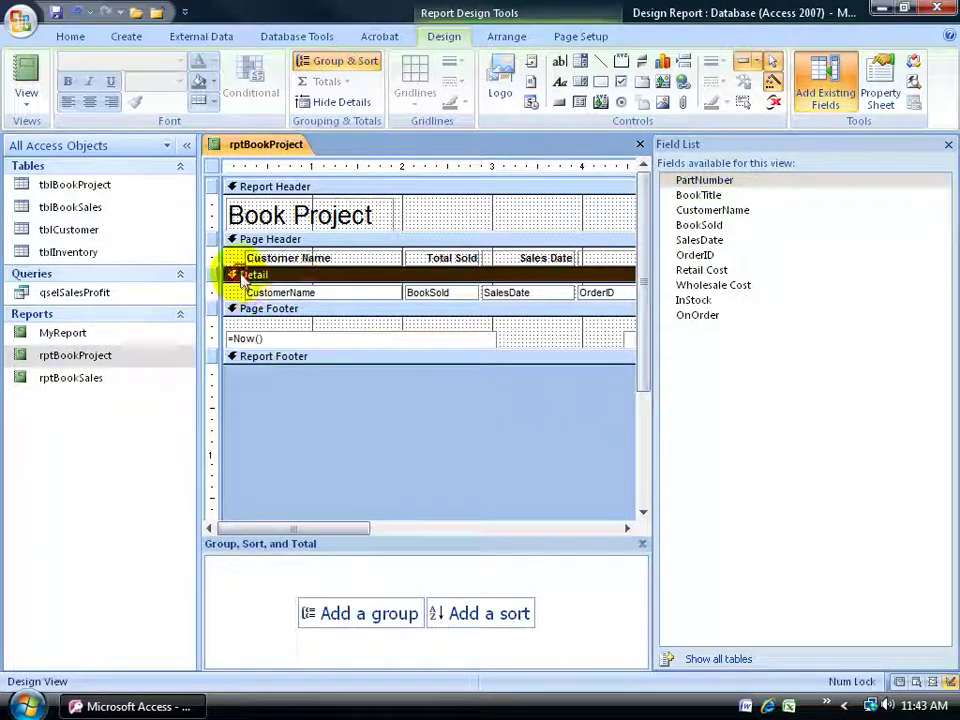
pyautogui.doubleClick(705, 196)
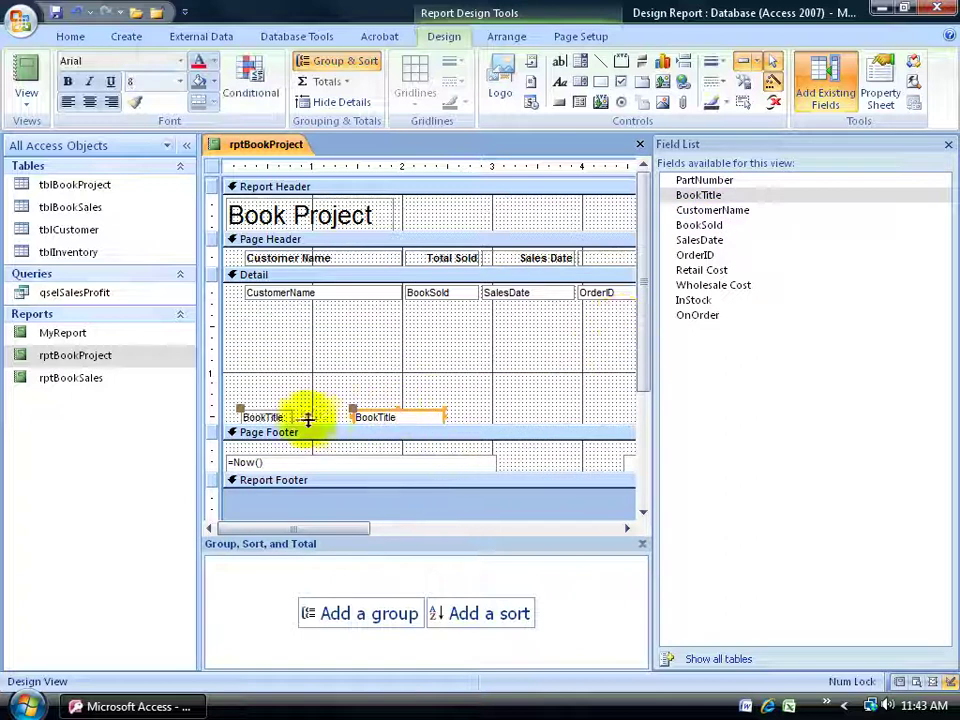
pyautogui.click(274, 414)
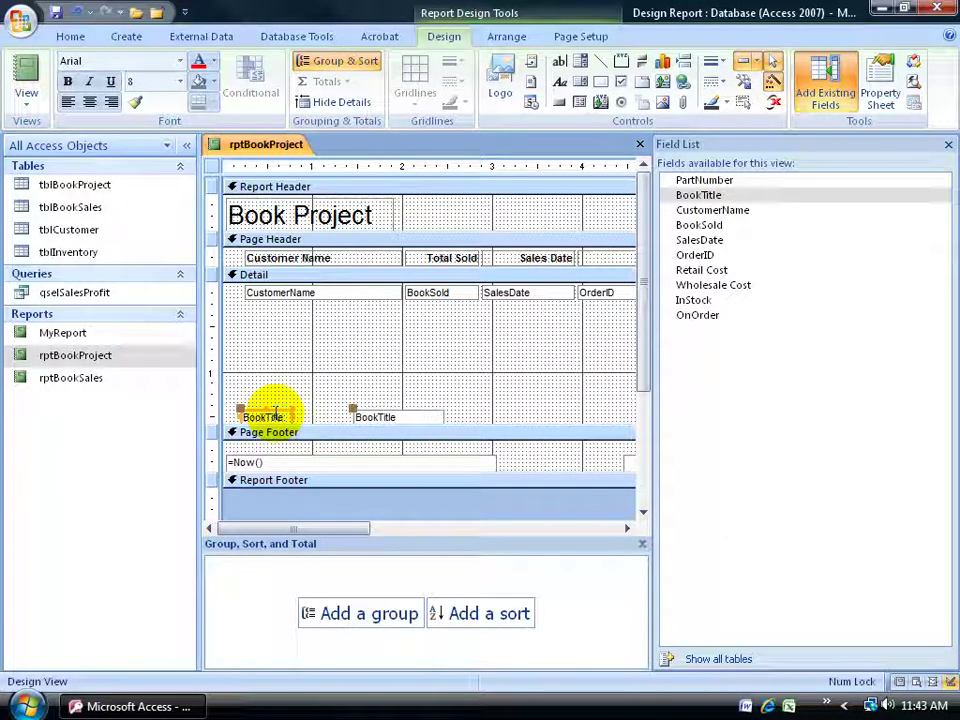
# Try moving the BookTitle label into the Page Header and the BookTitle text box below CustomerName, then delete the pasted label
pyautogui.press('Delete')
pyautogui.click(236, 242)
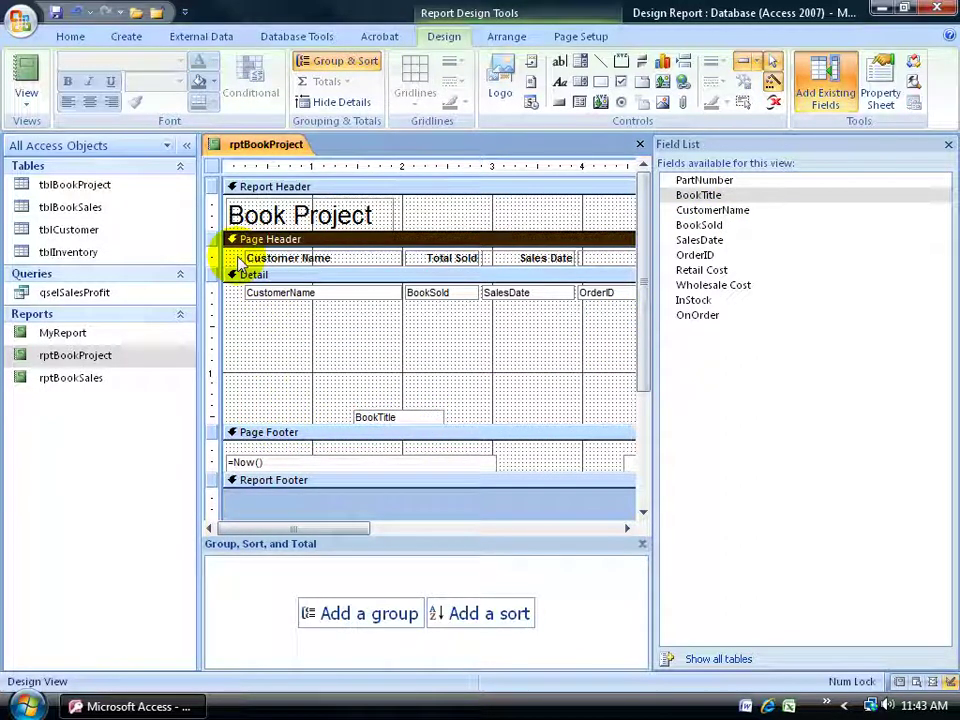
pyautogui.hotkey('ctrl', 'v')
pyautogui.moveTo(375, 413); pyautogui.dragTo(265, 315)
pyautogui.click(360, 290)
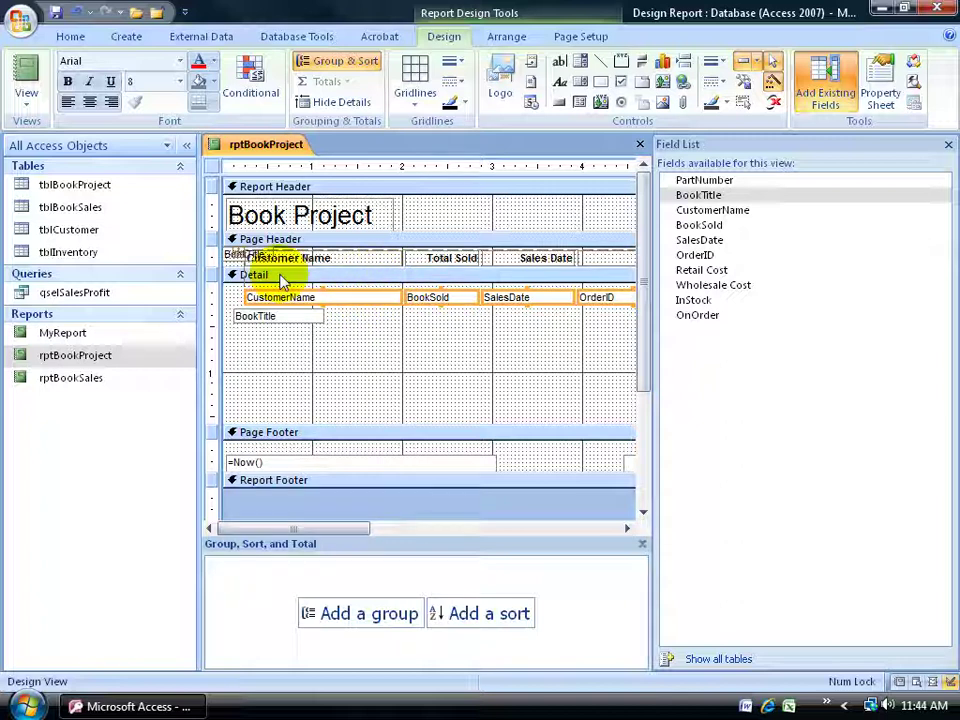
pyautogui.click(236, 256)
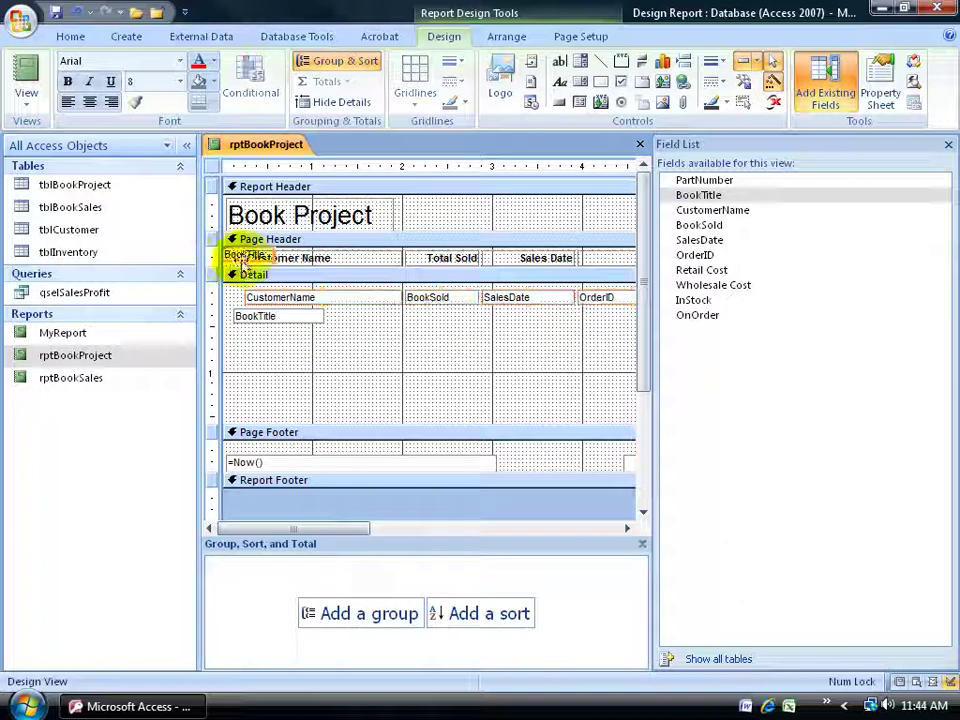
pyautogui.press('Delete')
# Remove the Customer Name, Total Sold, Sales Date and Order ID labels and their Detail text boxes from the control layout
pyautogui.click(277, 262)
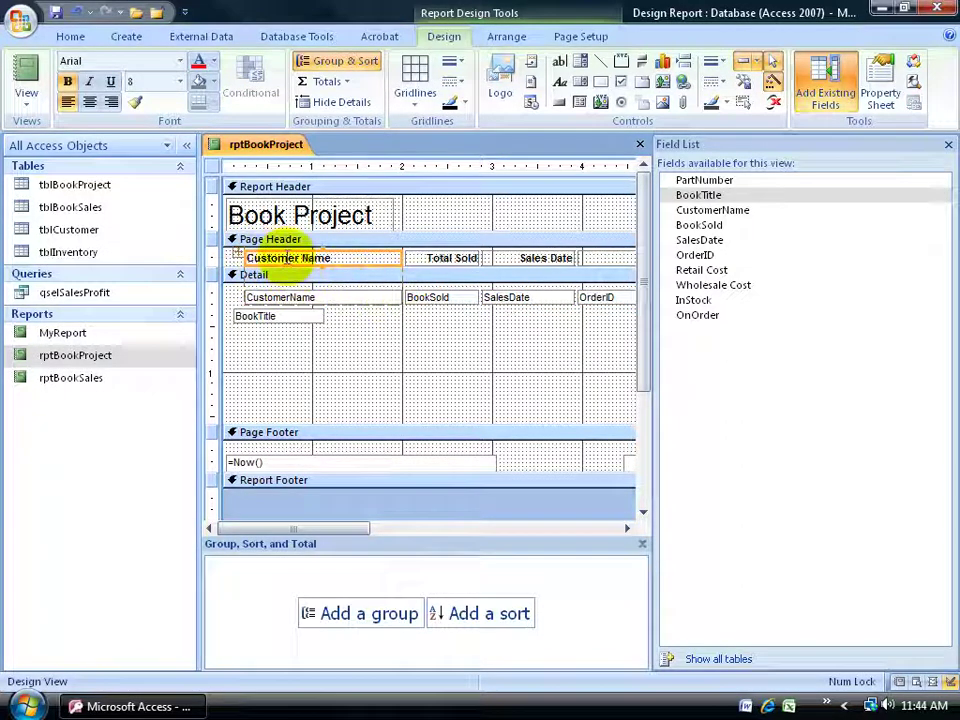
pyautogui.keyDown('shift'); pyautogui.click(439, 258); pyautogui.keyUp('shift')
pyautogui.keyDown('shift'); pyautogui.click(536, 258); pyautogui.keyUp('shift')
pyautogui.keyDown('shift'); pyautogui.click(600, 297); pyautogui.keyUp('shift')
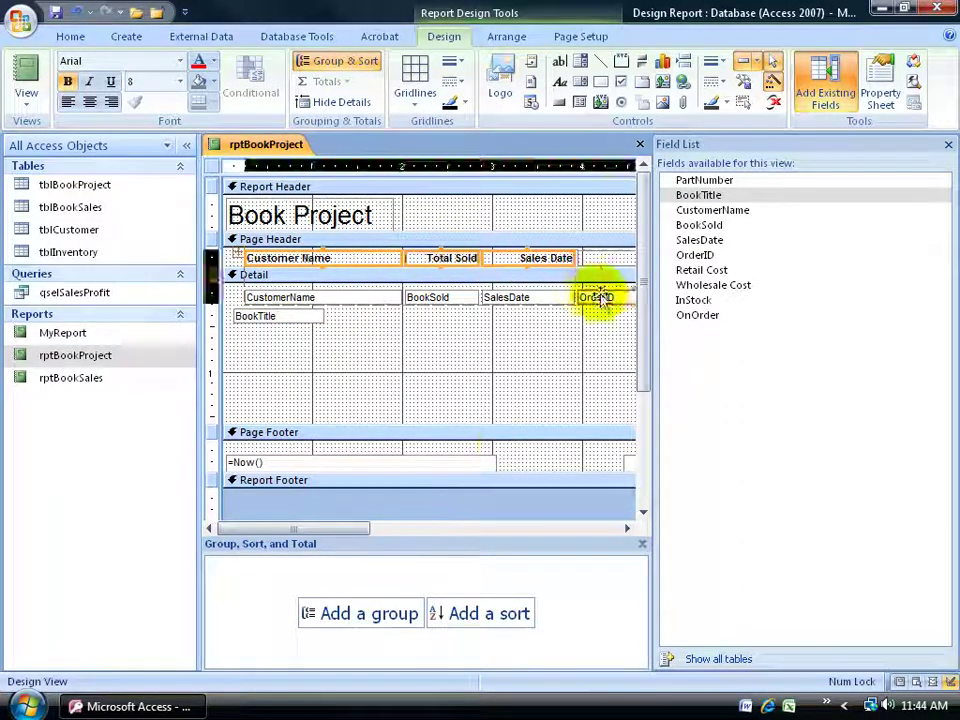
pyautogui.moveTo(364, 528); pyautogui.dragTo(412, 530)
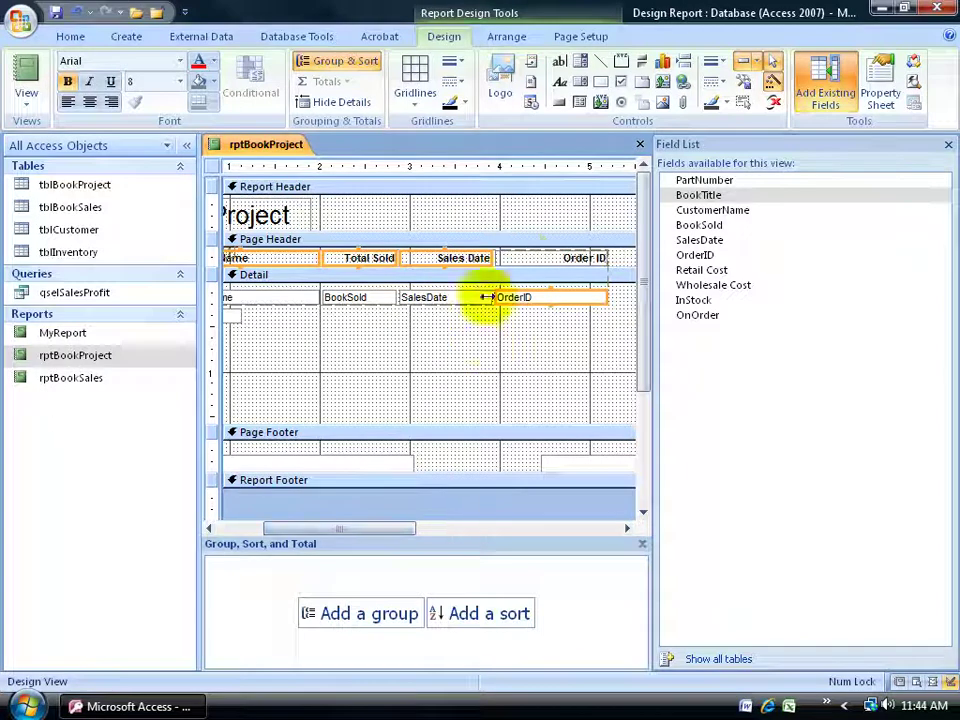
pyautogui.keyDown('shift'); pyautogui.click(420, 297); pyautogui.keyUp('shift')
pyautogui.keyDown('shift'); pyautogui.click(302, 297); pyautogui.keyUp('shift')
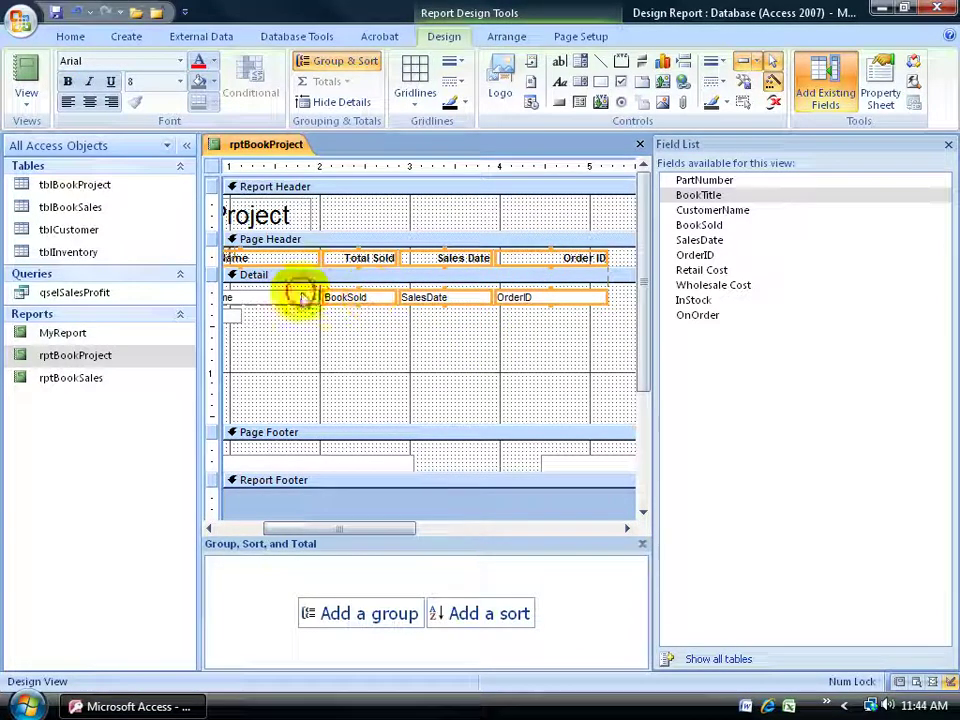
pyautogui.moveTo(326, 530); pyautogui.dragTo(272, 530)
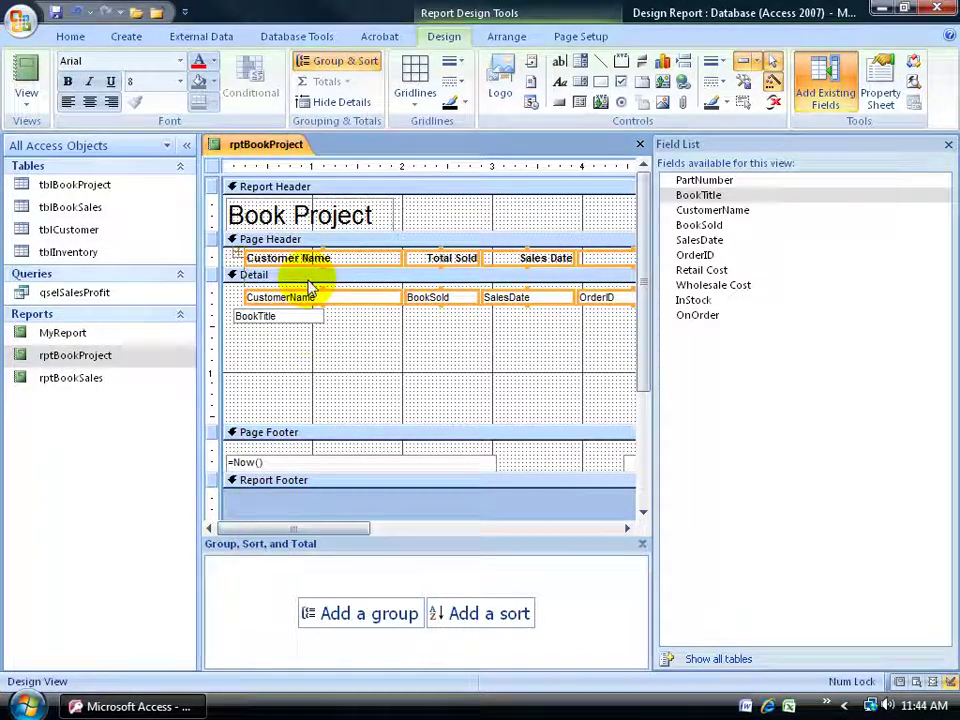
pyautogui.click(507, 37)
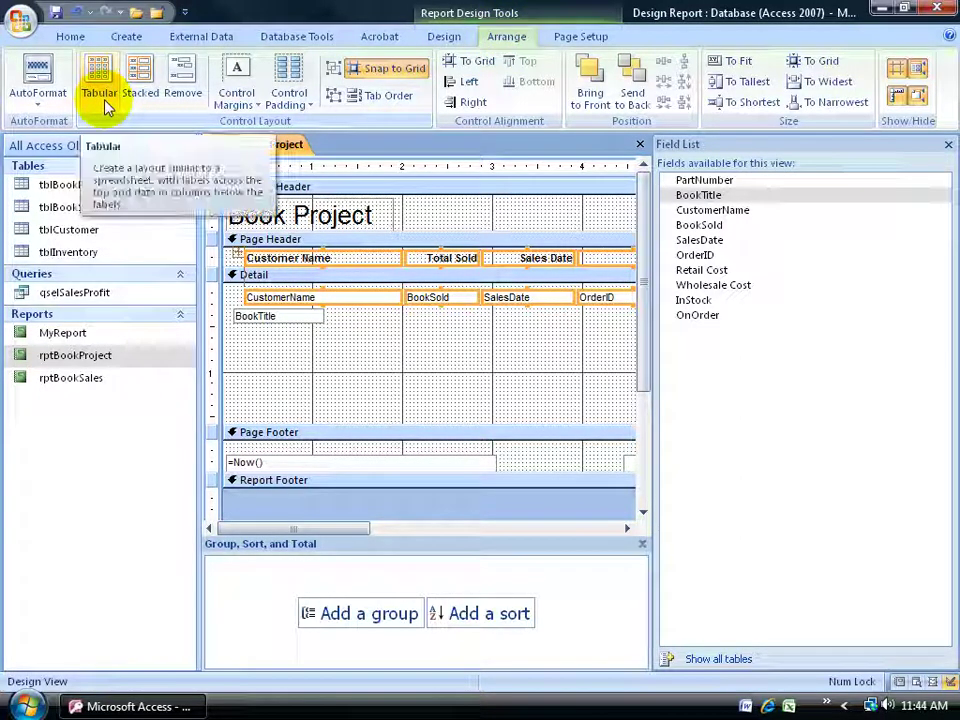
pyautogui.click(190, 93)
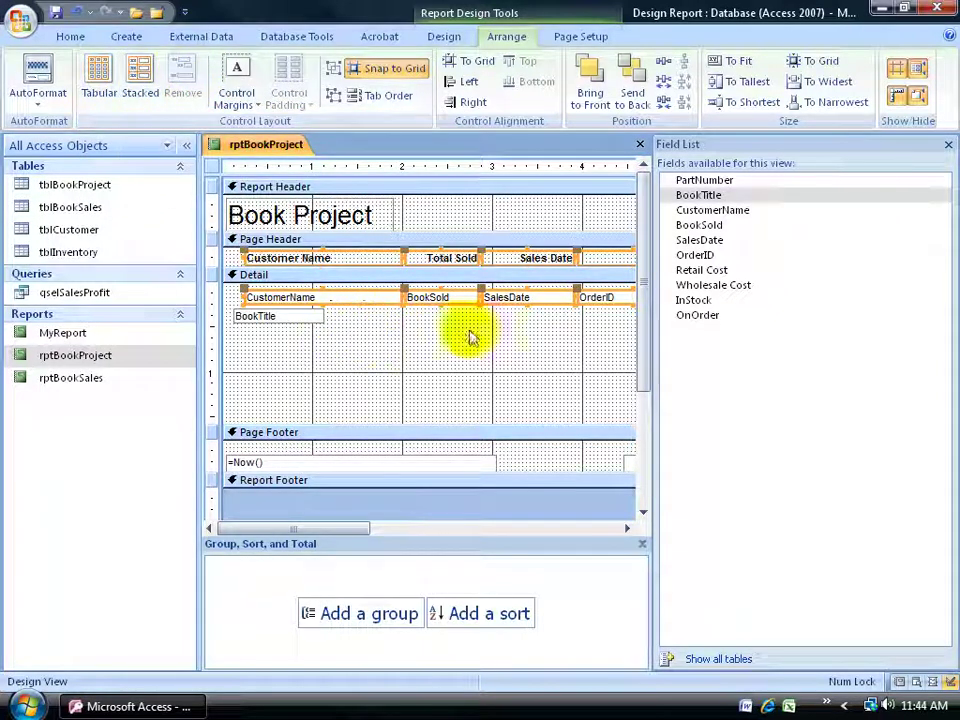
pyautogui.click(520, 328)
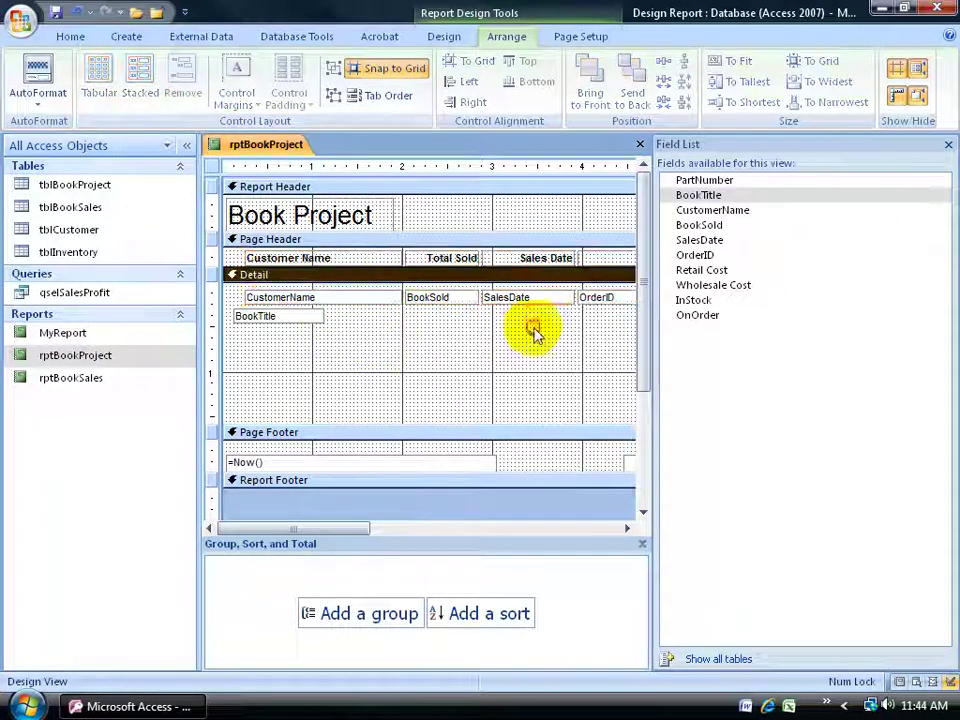
# Shift the Customer Name, Total Sold, Sales Date and Order ID labels and text boxes about 1.2 inches to the right
pyautogui.click(369, 263)
pyautogui.keyDown('shift'); pyautogui.click(369, 296); pyautogui.keyUp('shift')
pyautogui.keyDown('shift'); pyautogui.click(437, 298); pyautogui.keyUp('shift')
pyautogui.keyDown('shift'); pyautogui.click(465, 258); pyautogui.keyUp('shift')
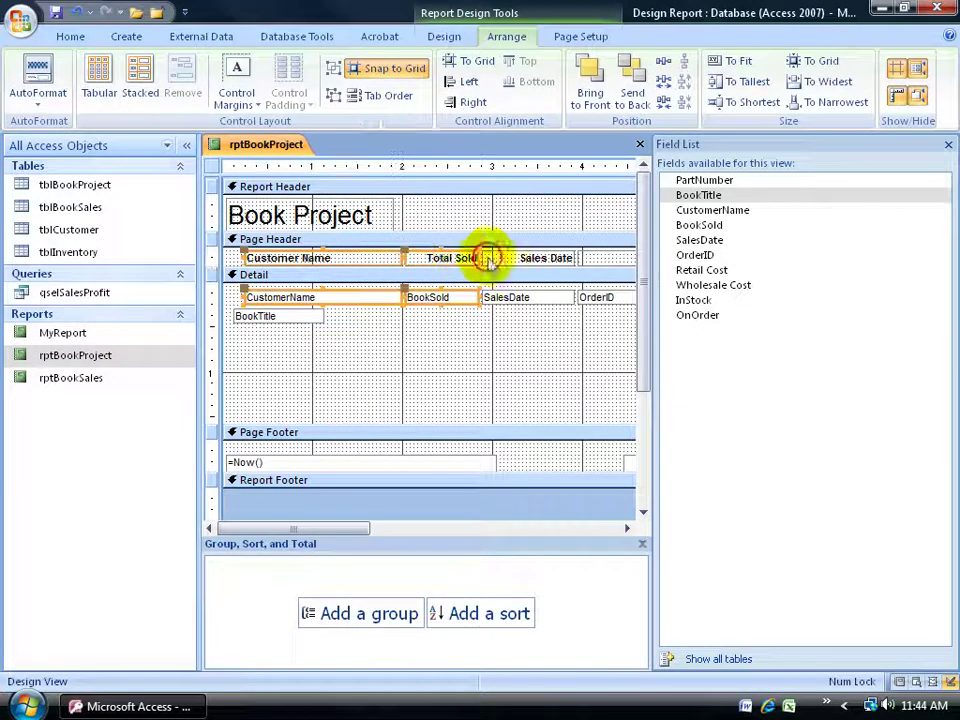
pyautogui.keyDown('shift'); pyautogui.click(540, 258); pyautogui.keyUp('shift')
pyautogui.keyDown('shift'); pyautogui.click(520, 297); pyautogui.keyUp('shift')
pyautogui.keyDown('shift'); pyautogui.click(598, 298); pyautogui.keyUp('shift')
pyautogui.moveTo(381, 530); pyautogui.dragTo(462, 530)
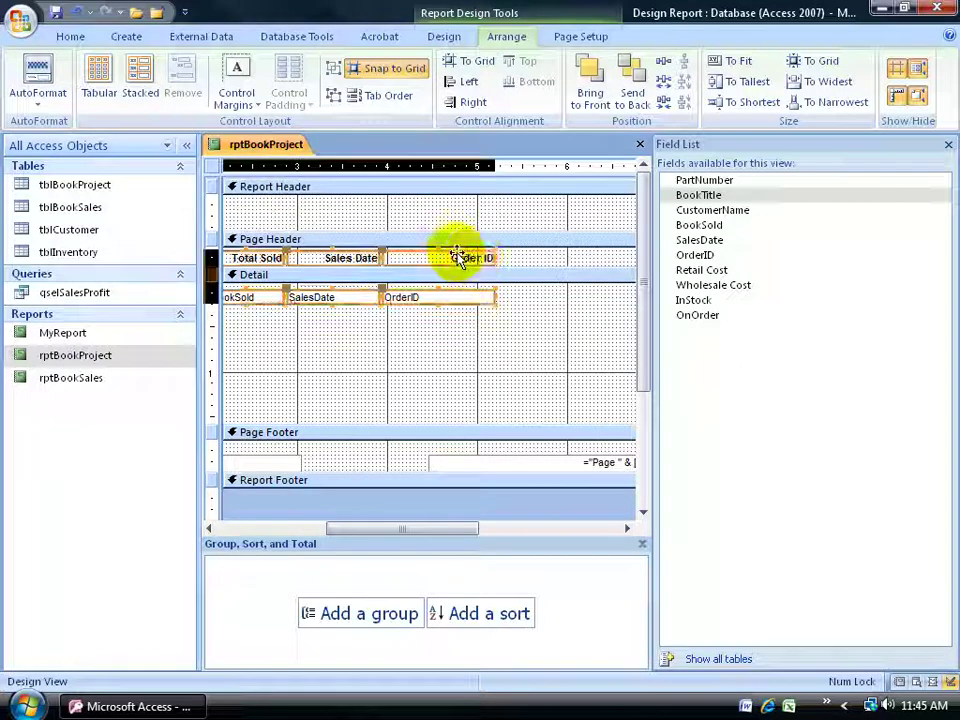
pyautogui.moveTo(456, 253); pyautogui.dragTo(566, 252)
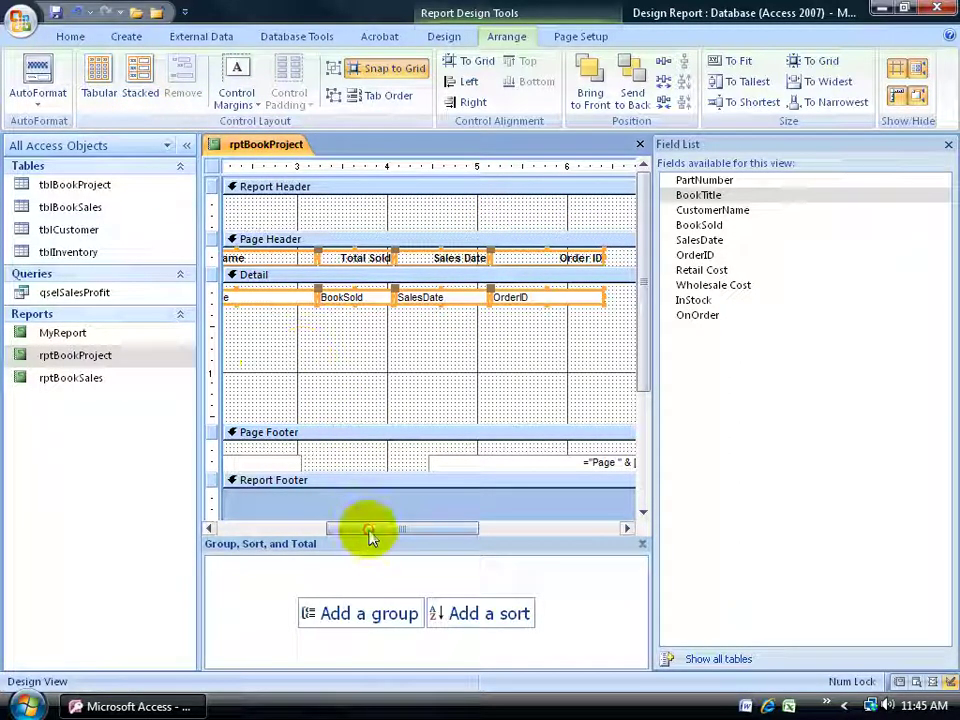
# Delete the BookTitle text box from the Detail section and add the BookTitle field to the report again
pyautogui.moveTo(369, 531); pyautogui.dragTo(256, 536)
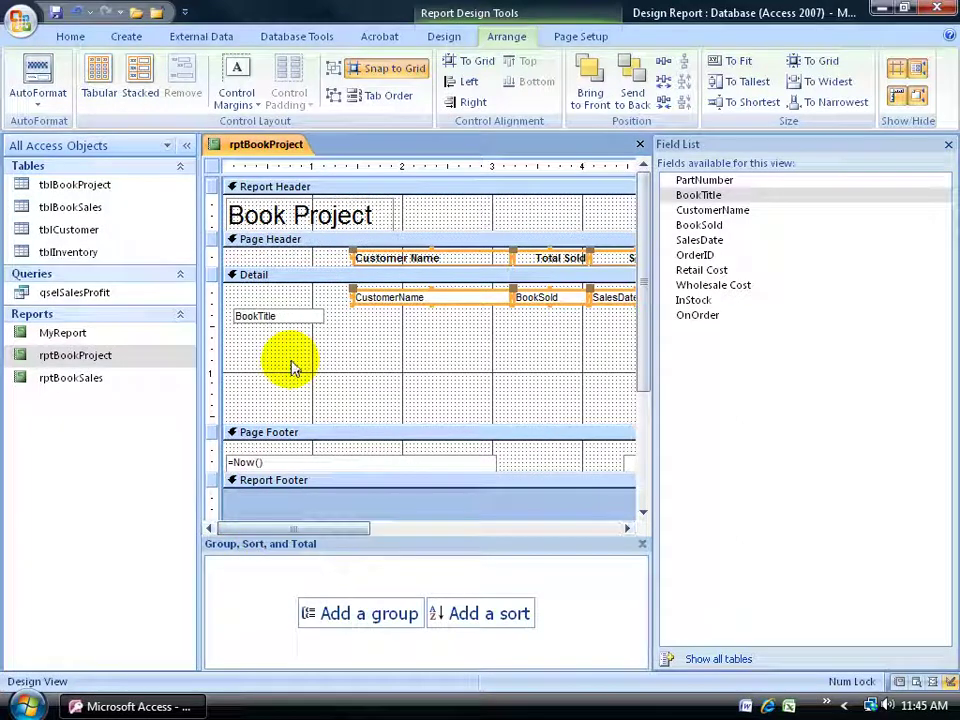
pyautogui.moveTo(300, 317); pyautogui.dragTo(292, 291)
pyautogui.press('Delete')
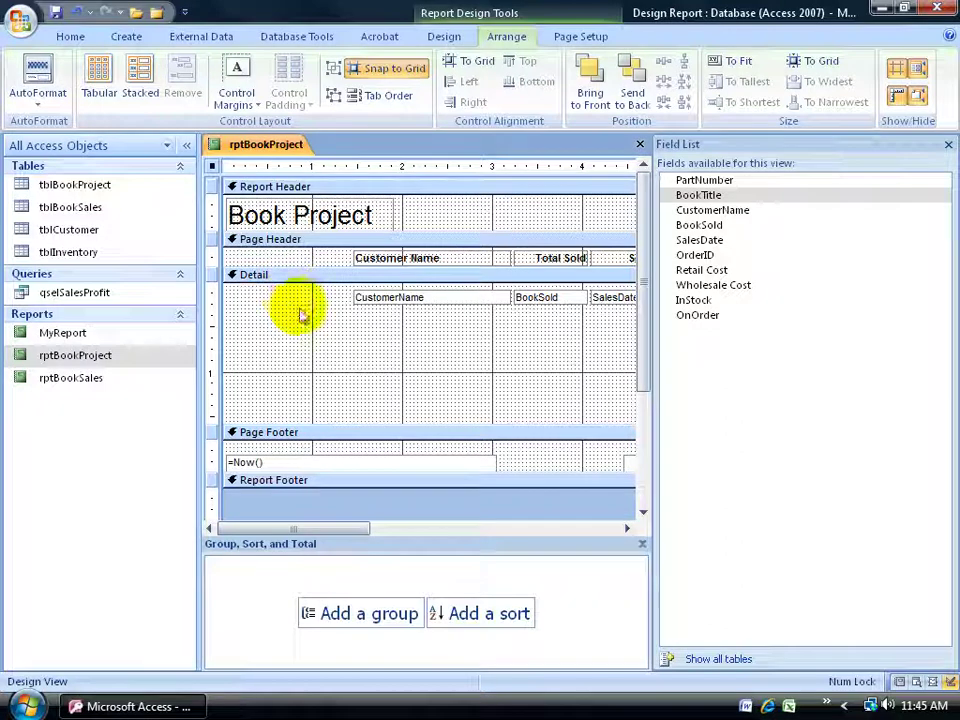
pyautogui.doubleClick(710, 195)
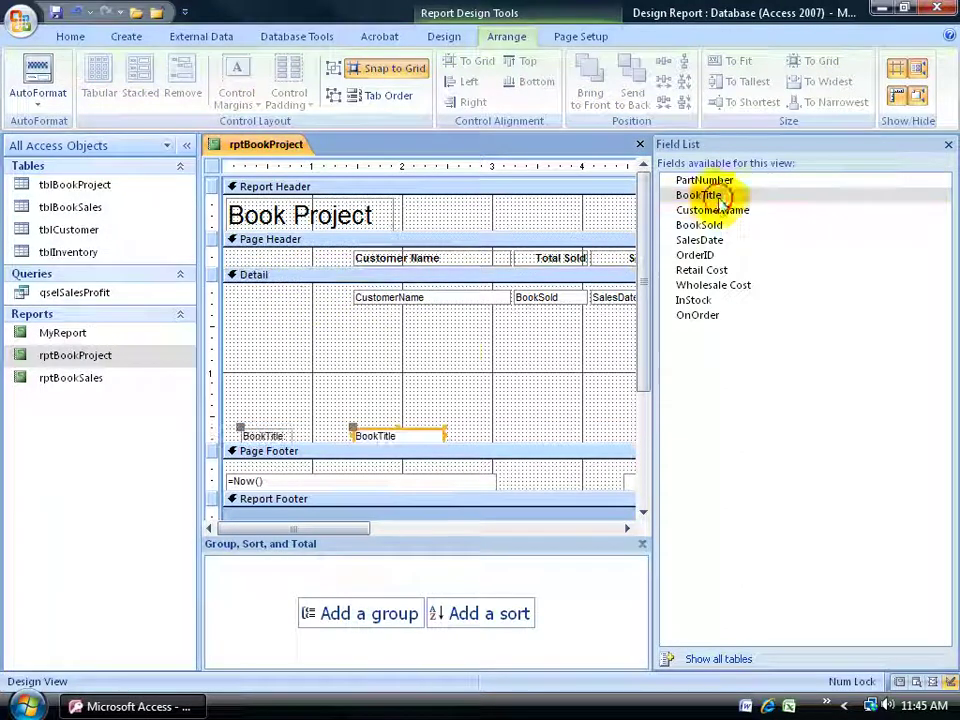
# Cut the BookTitle label from the Detail section and paste it into the Page Header, just left of the Customer Name label
pyautogui.click(262, 435)
pyautogui.press('Delete')
pyautogui.click(279, 242)
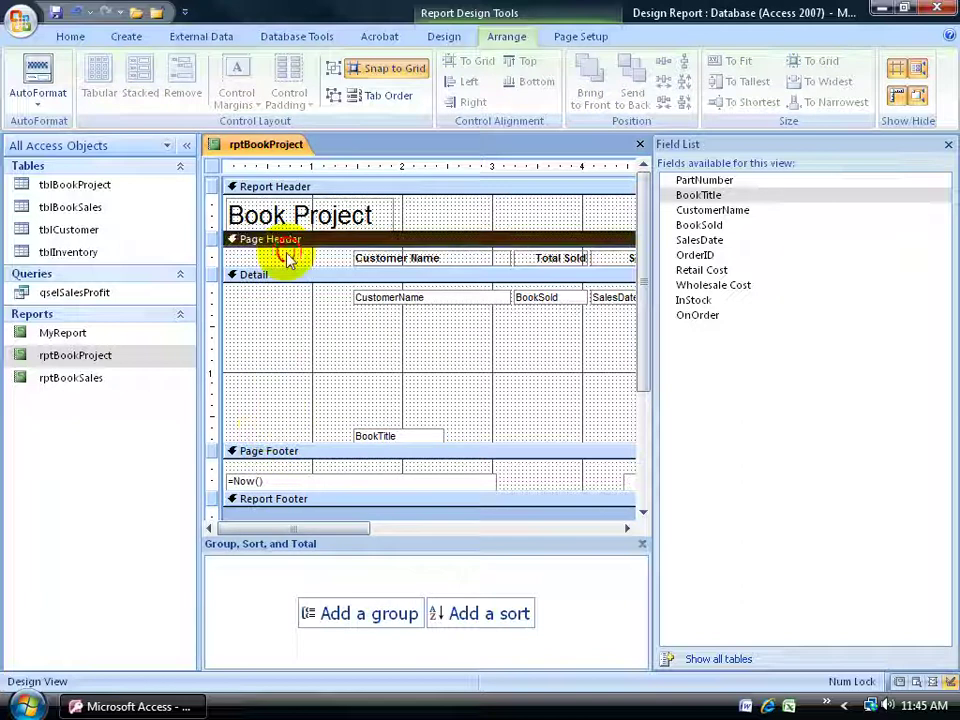
pyautogui.hotkey('ctrl', 'v')
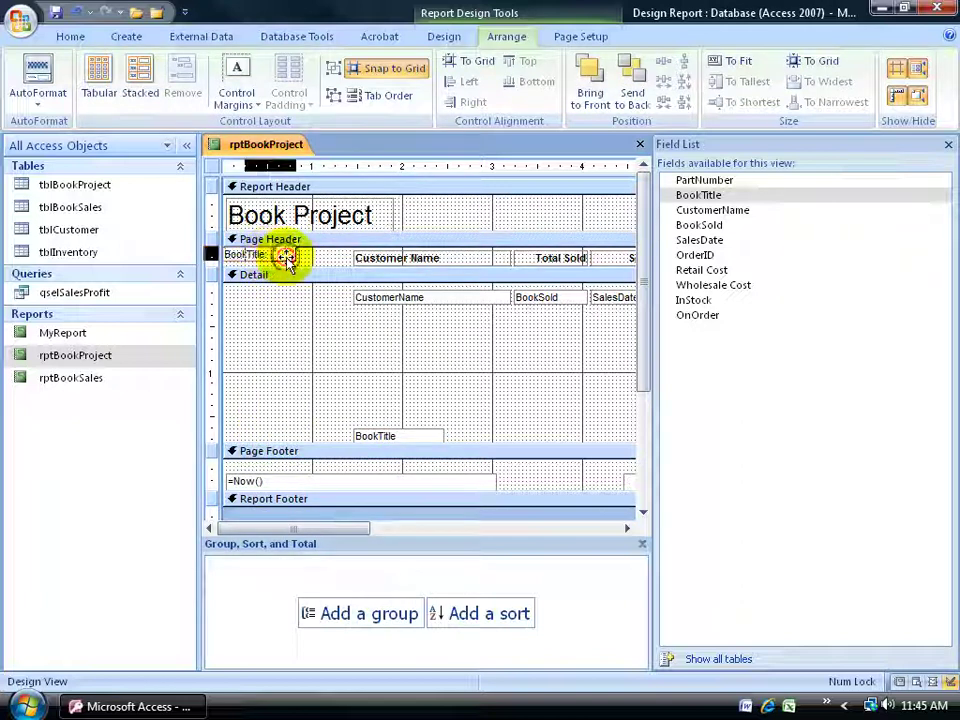
pyautogui.moveTo(295, 262); pyautogui.dragTo(324, 262)
# Place the BookTitle text box left of CustomerName in the Detail section and show the report in Report View
pyautogui.click(390, 432)
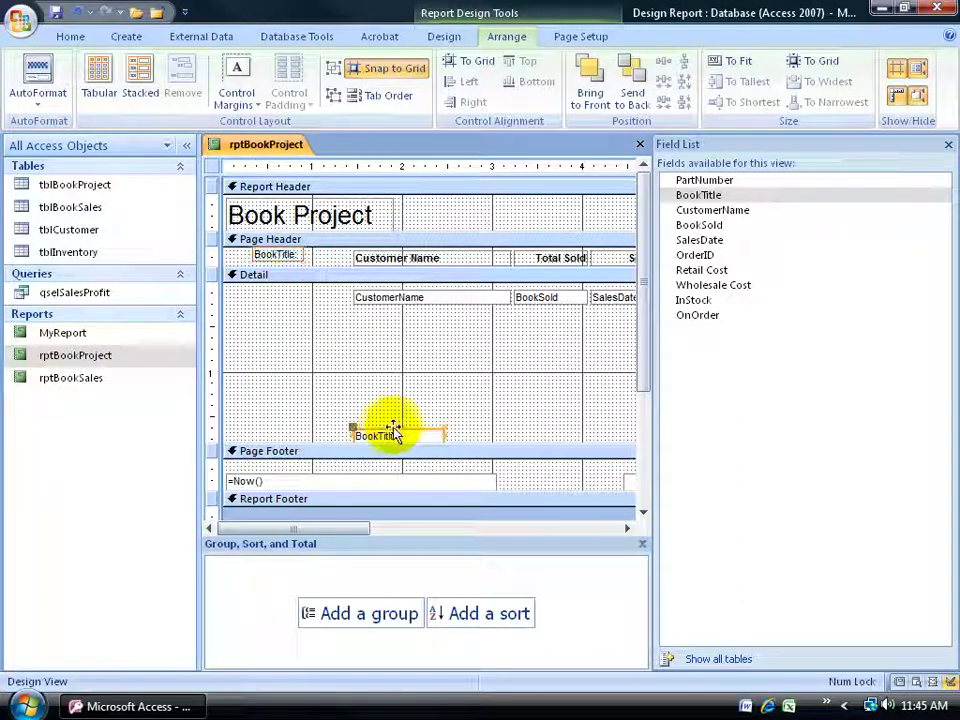
pyautogui.moveTo(384, 432); pyautogui.dragTo(279, 288)
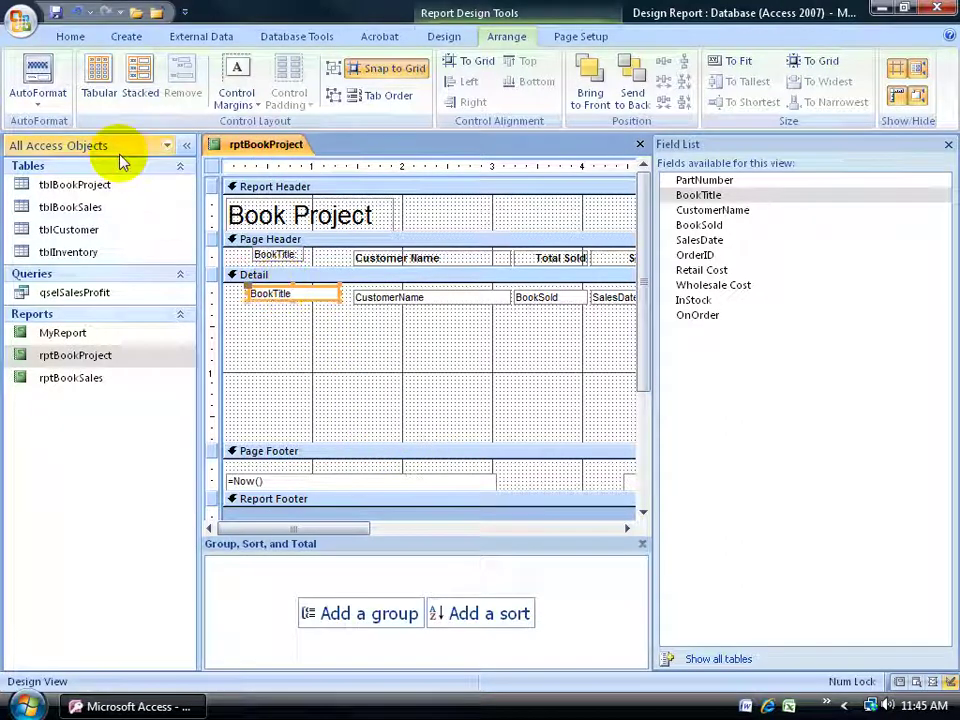
pyautogui.rightClick(229, 147)
pyautogui.click(270, 224)
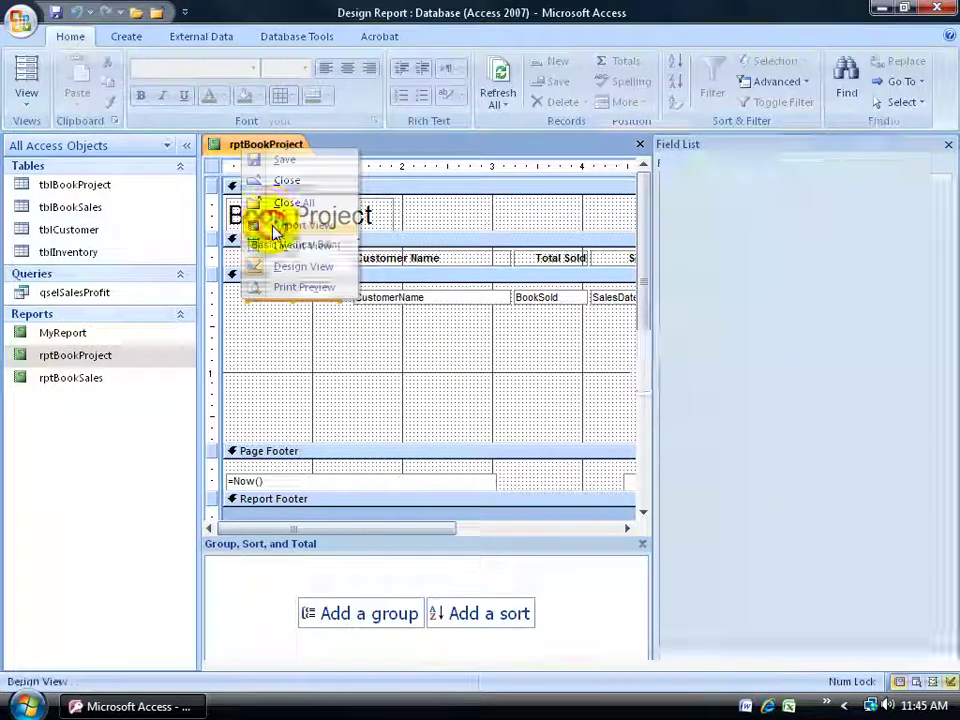